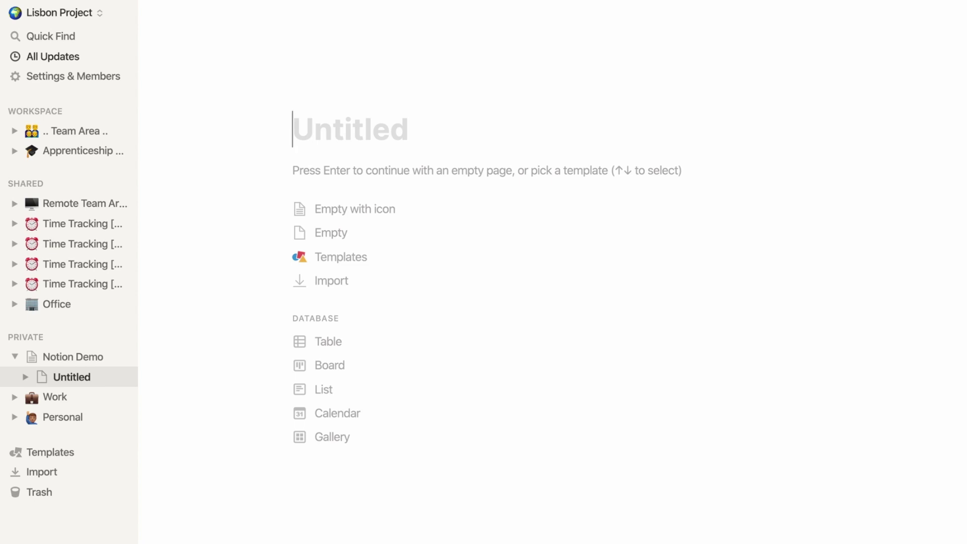
Step: Title the untitled page "How to Make The Best Kale Pineapple Smoothy" and continue with an empty page
{"action": "type", "text": "H"}
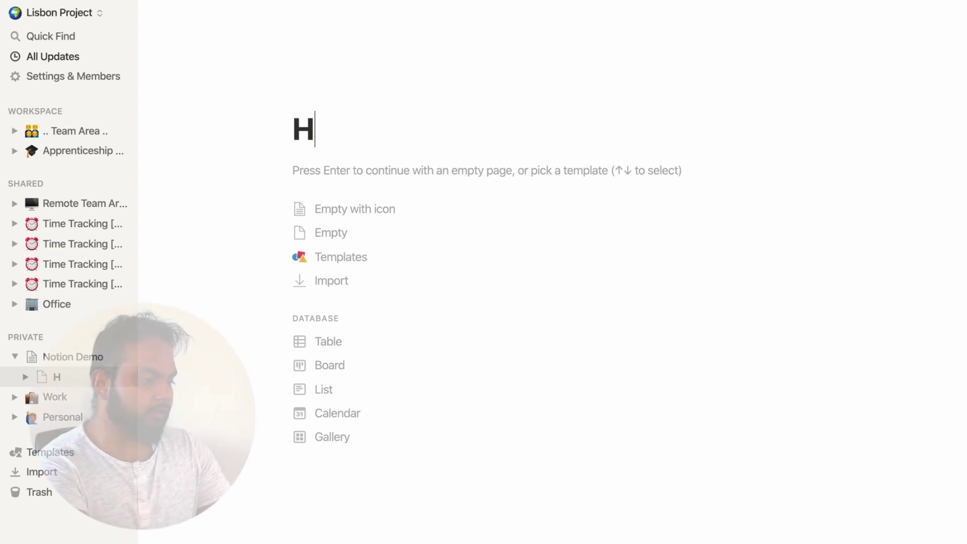
{"action": "type", "text": "ow to Make The Bes"}
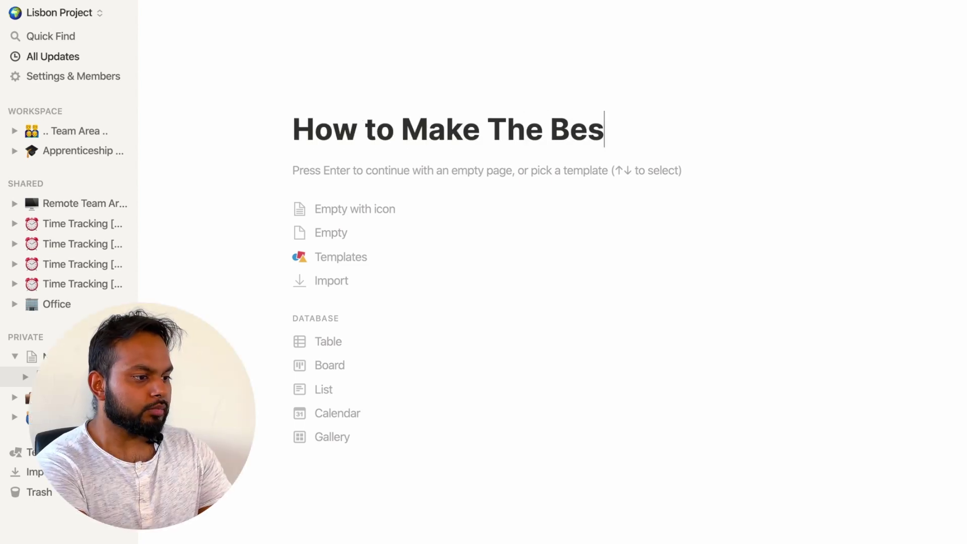
{"action": "type", "text": "t Kale Pineapple "}
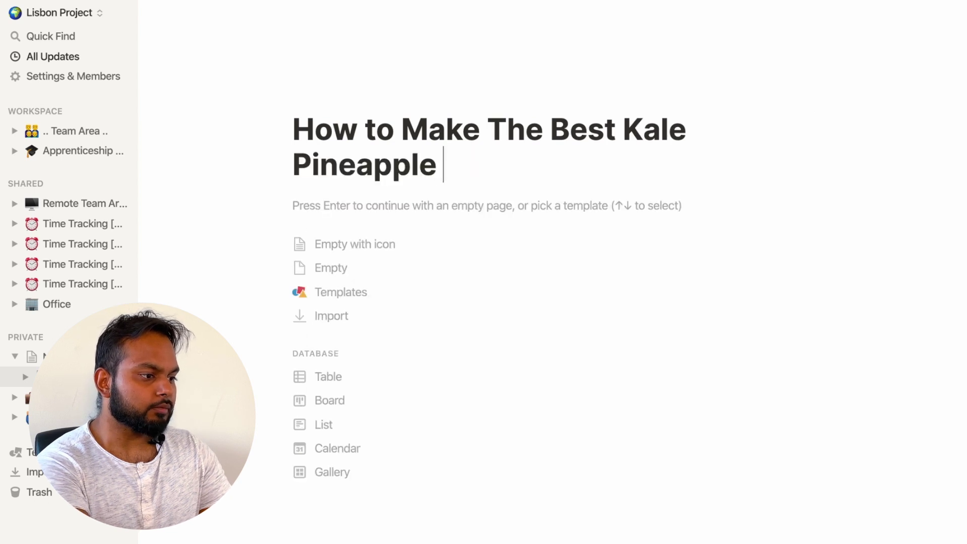
{"action": "type", "text": "Smooth"}
{"action": "key", "text": "BackSpace"}
{"action": "key", "text": "BackSpace"}
{"action": "type", "text": "othy"}
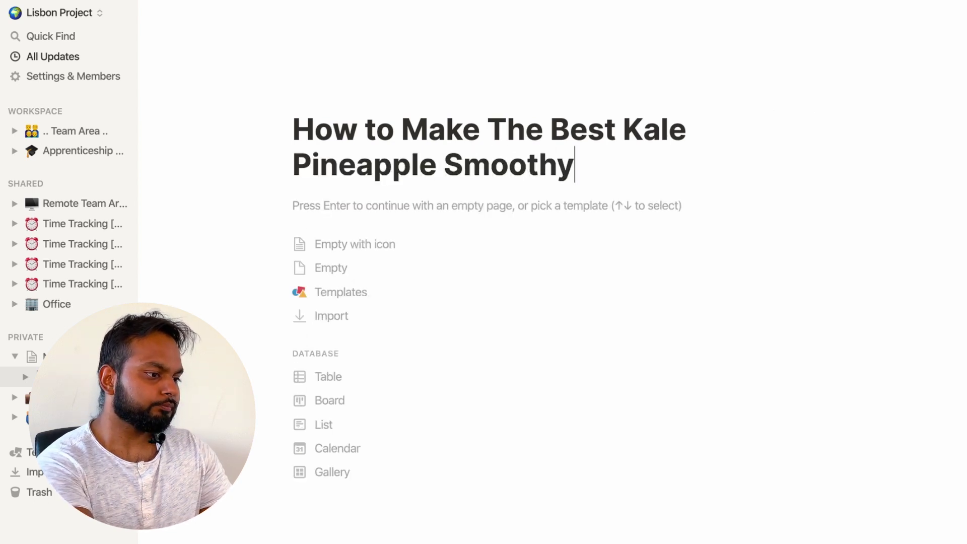
{"action": "key", "text": "Return"}
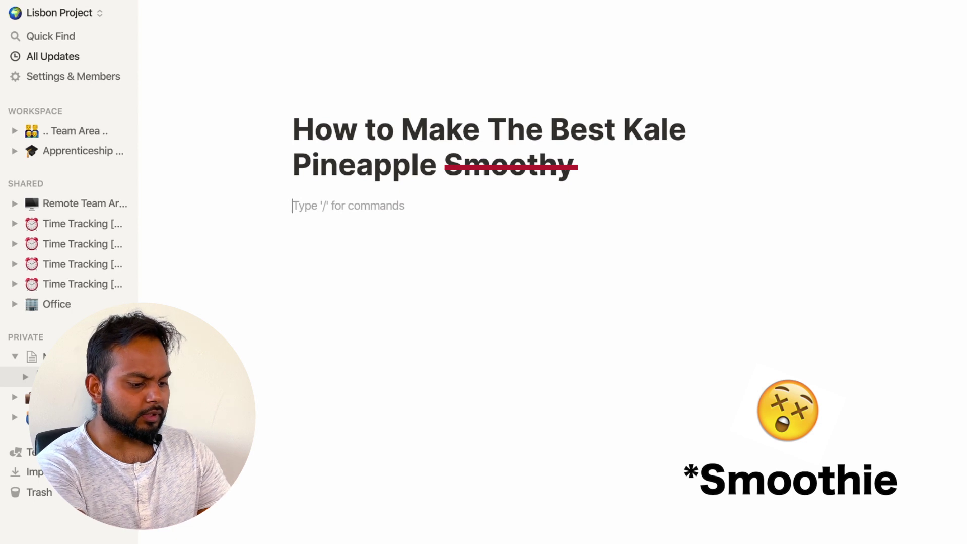
Step: Write the line "Goal: To make a delicious smoothy under 5 minutes" below the title, with "Goal:" in bold
{"action": "type", "text": "Goal"}
{"action": "key", "text": "shift+Home"}
{"action": "key", "text": "ctrl+b"}
{"action": "key", "text": "Right"}
{"action": "type", "text": ": T"}
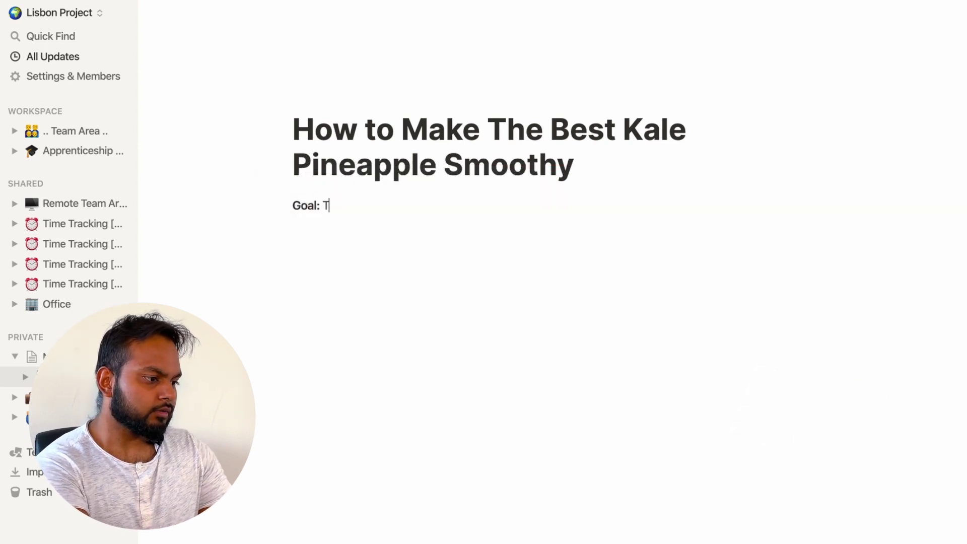
{"action": "type", "text": "o make a delicious smoothy under 5 mimnut"}
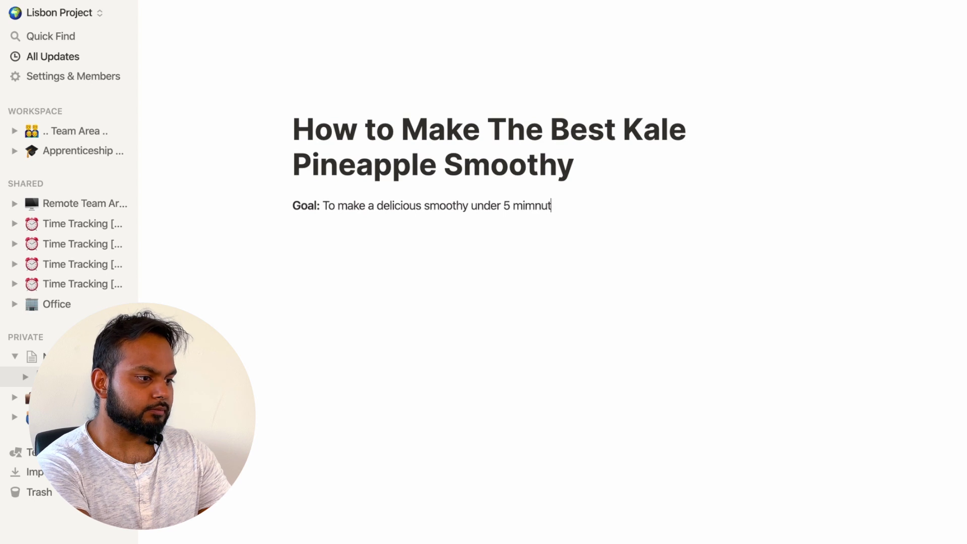
{"action": "key", "text": "BackSpace"}
{"action": "key", "text": "BackSpace"}
{"action": "key", "text": "BackSpace"}
{"action": "key", "text": "BackSpace"}
{"action": "type", "text": "nutes"}
{"action": "key", "text": "Return"}
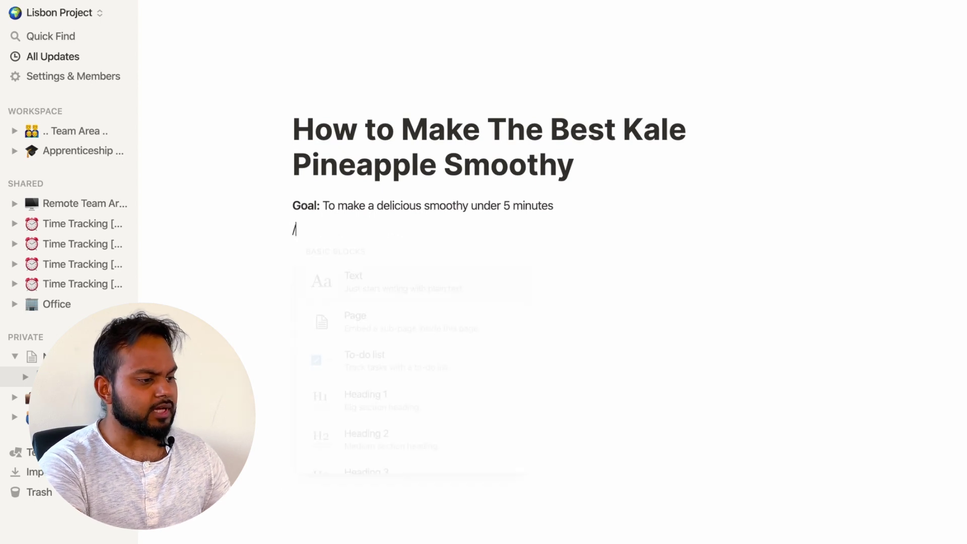
Step: Add a Heading 1 reading "Research" below the goal line
{"action": "type", "text": "/"}
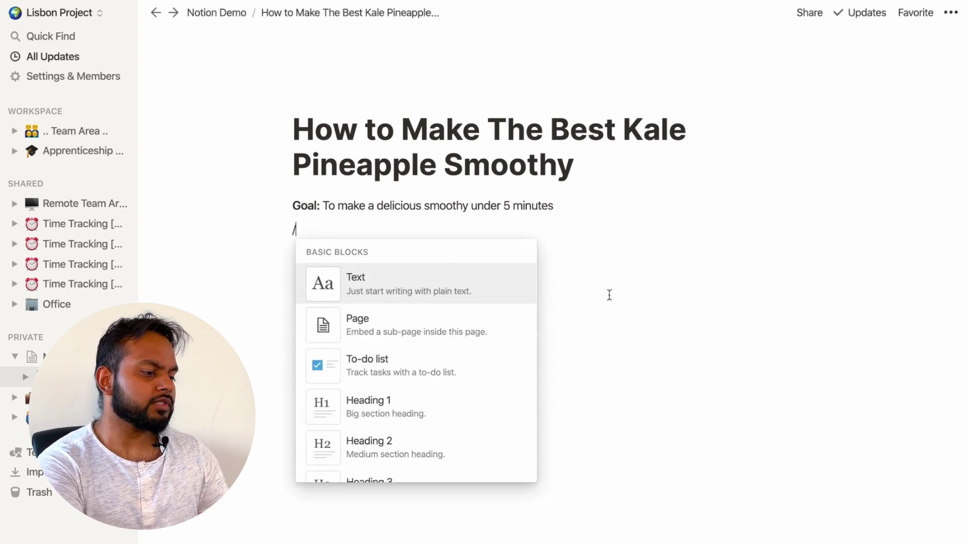
{"action": "scroll", "coordinate": [365, 397], "scroll_direction": "down", "scroll_amount": 1}
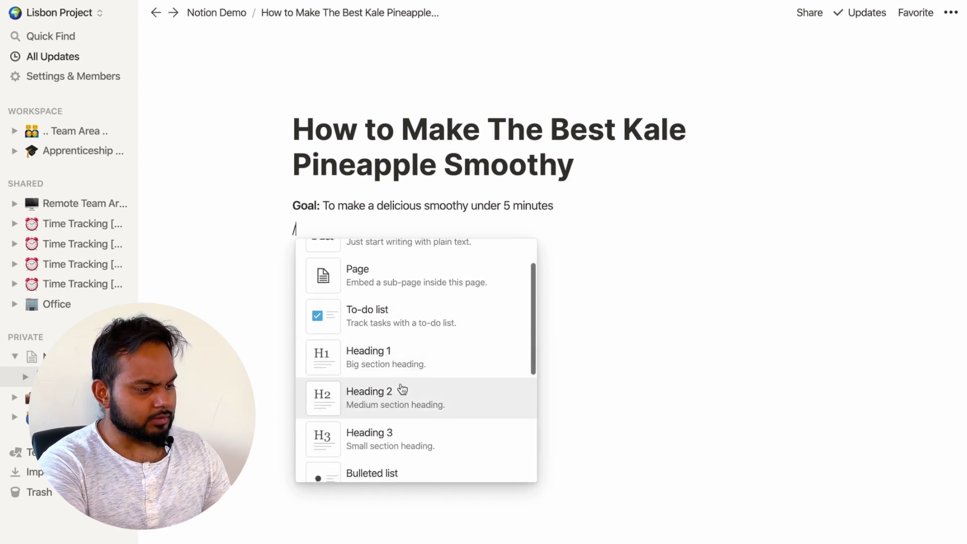
{"action": "left_click", "coordinate": [388, 359]}
{"action": "type", "text": "Research"}
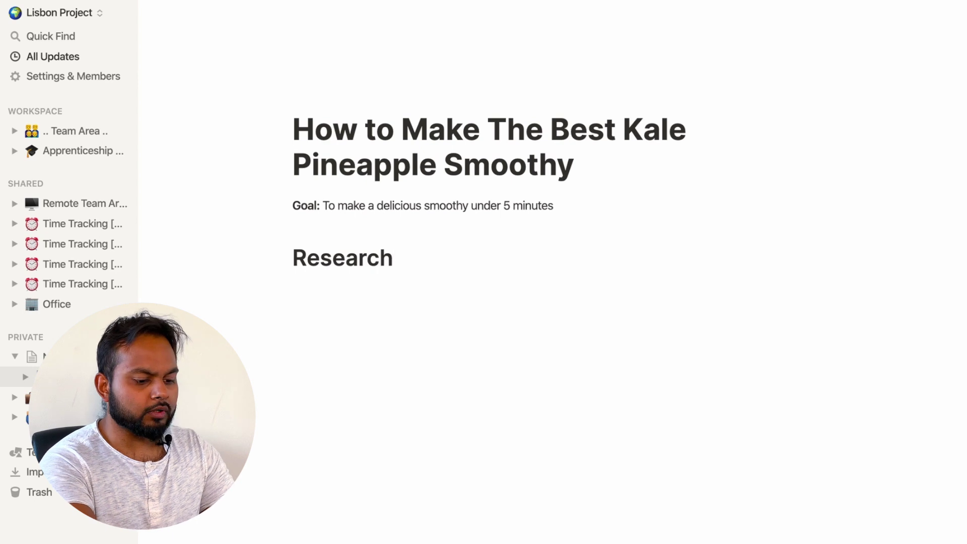
{"action": "key", "text": "Return"}
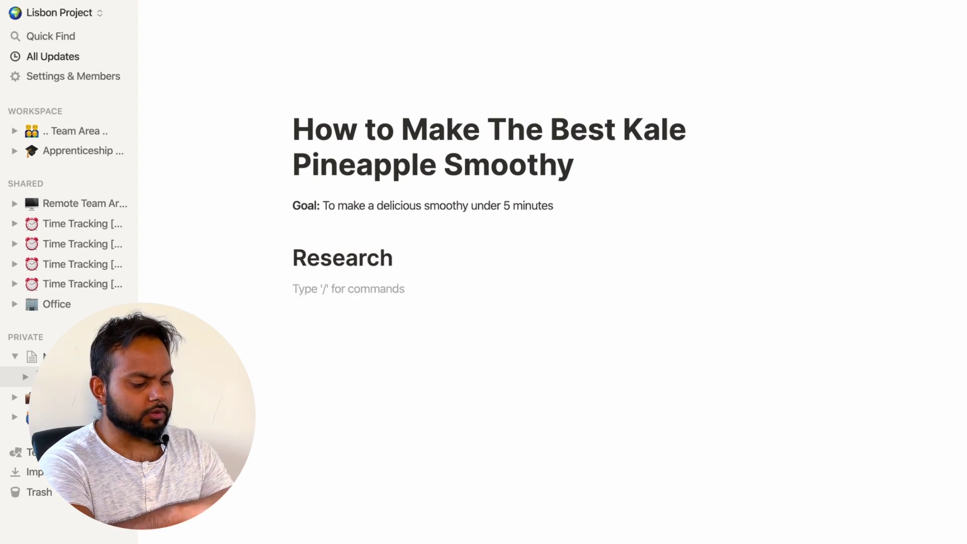
Step: Add a Heading 2 reading "Notes" below the Research heading
{"action": "type", "text": "/head2"}
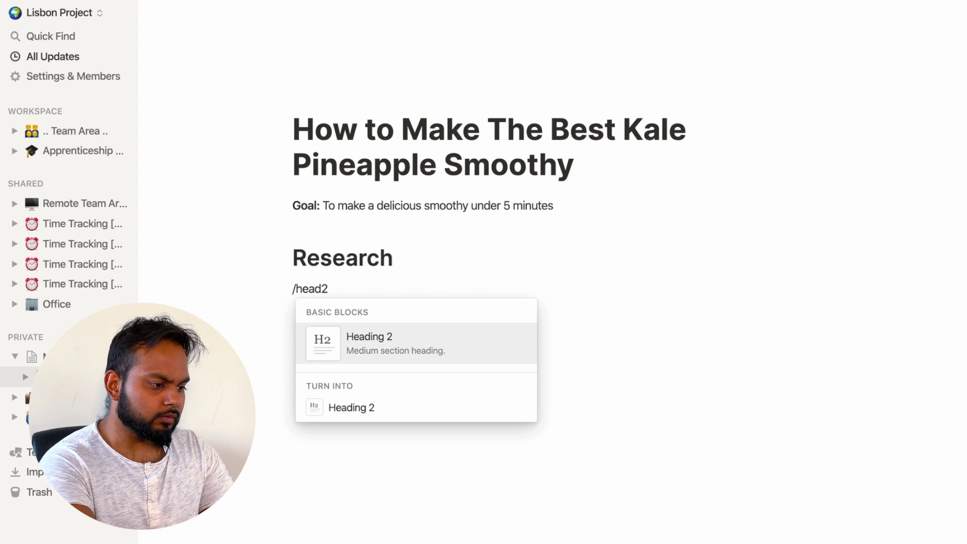
{"action": "key", "text": "Return"}
{"action": "type", "text": "Notes"}
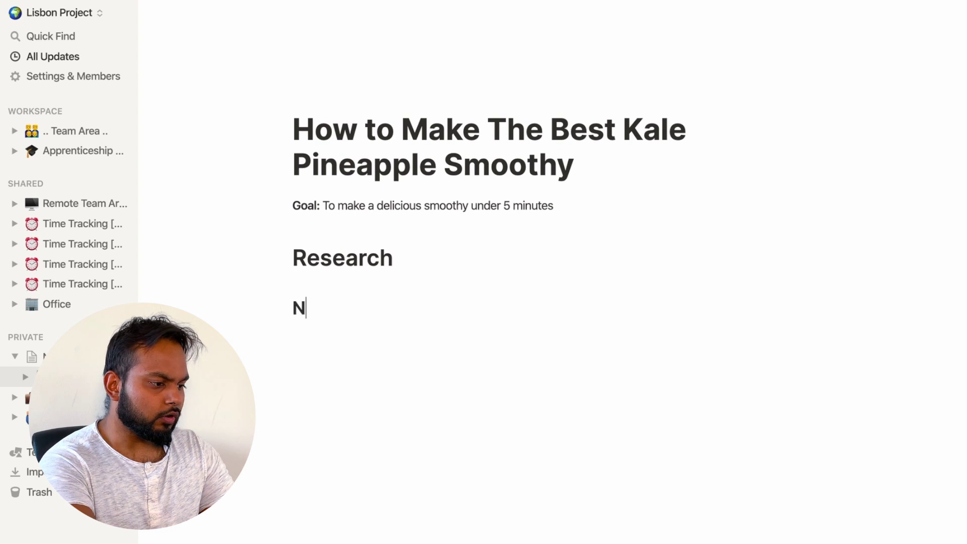
{"action": "key", "text": "Return"}
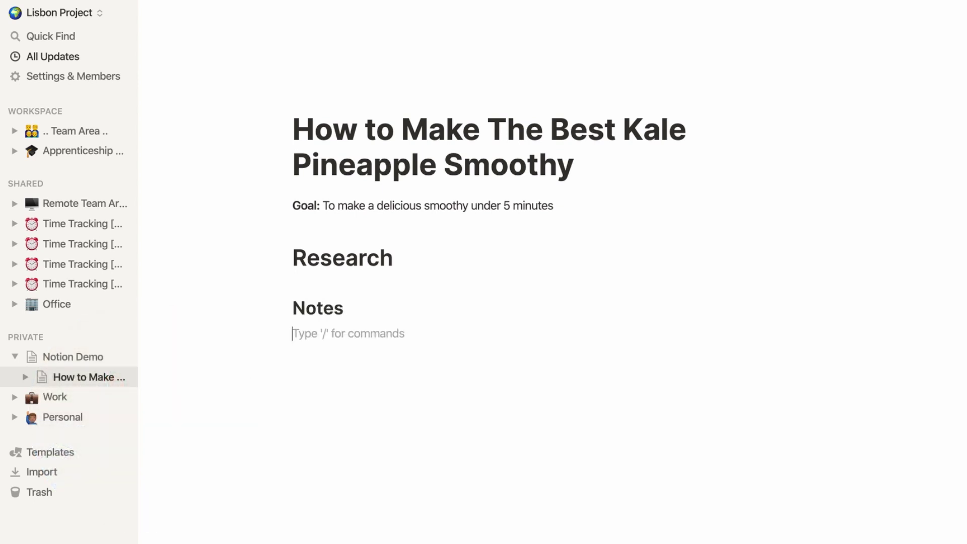
Step: Under Notes, start a bulleted list with "Easy and delicious recipe" and "That takes less than 5 minutes to make"
{"action": "type", "text": "-"}
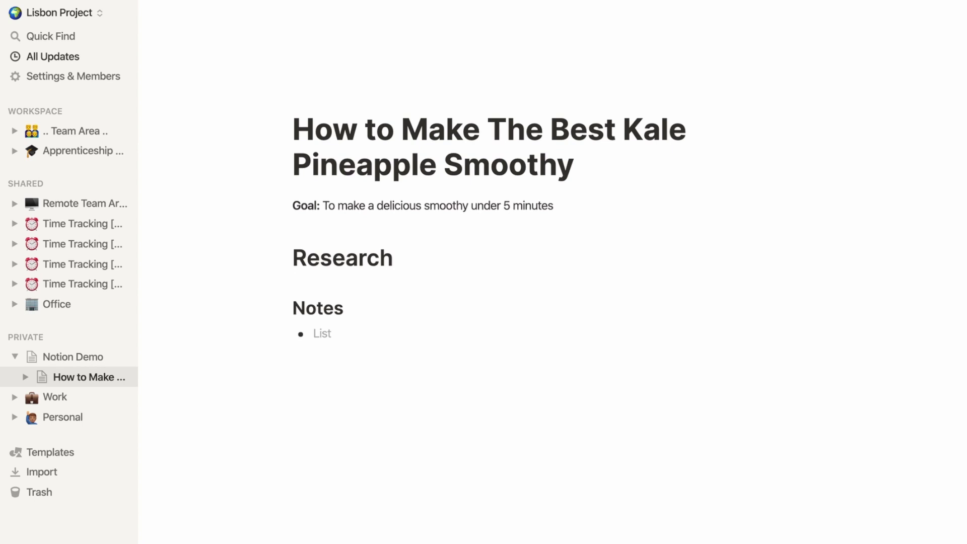
{"action": "type", "text": " Easy and delicious recipe"}
{"action": "key", "text": "Return"}
{"action": "type", "text": "That take"}
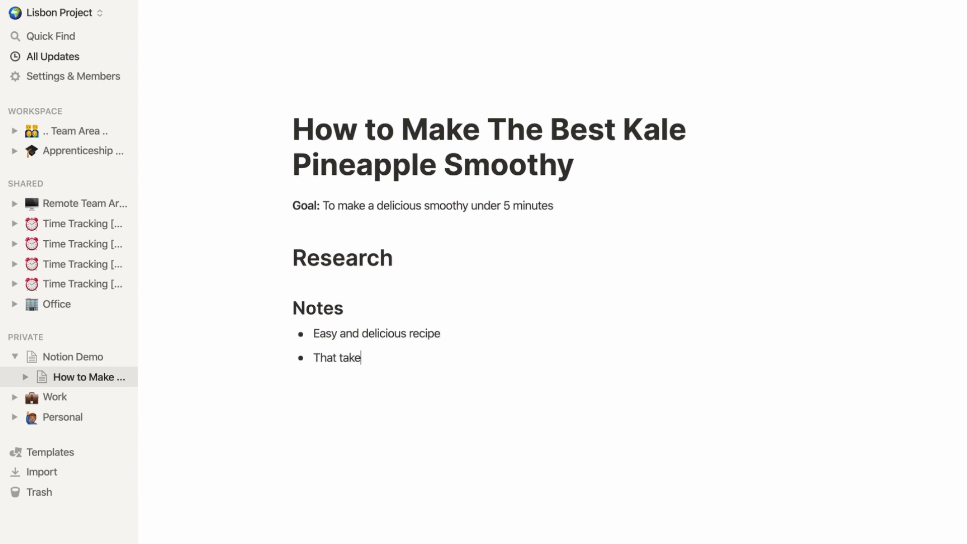
{"action": "type", "text": "s less than 5 m"}
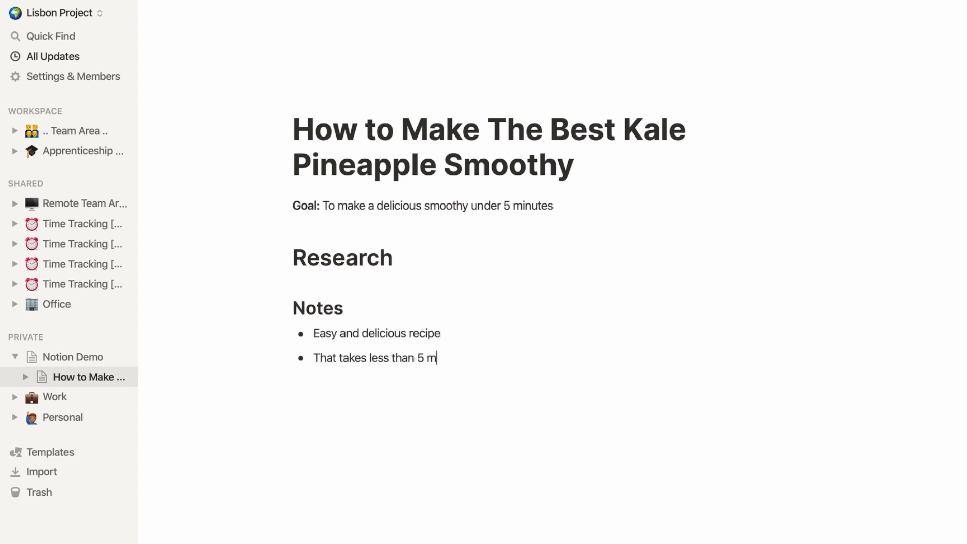
{"action": "type", "text": "inutes to make"}
{"action": "key", "text": "Return"}
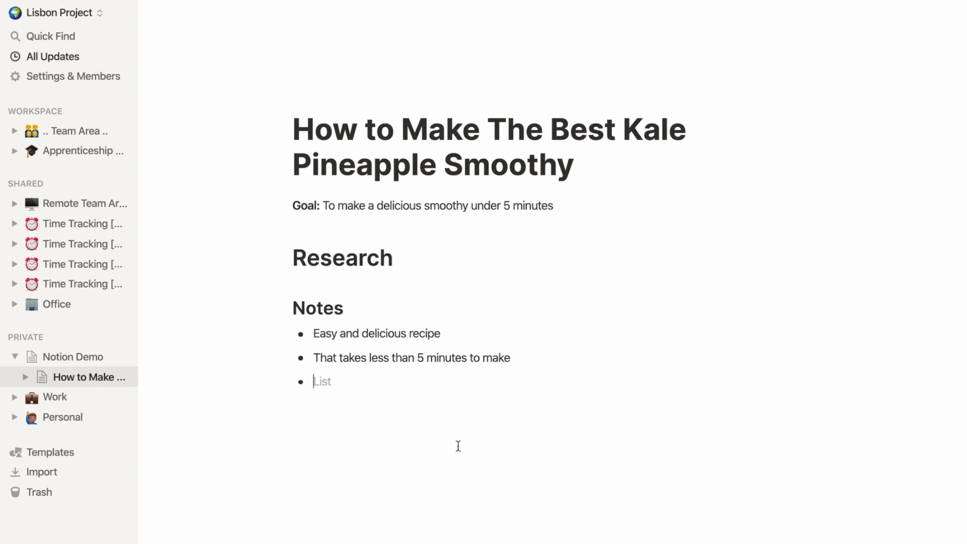
{"action": "type", "text": "Link:"}
{"action": "type", "text": "https://www.wellplated.com/kale-pineapple-smoothie/"}
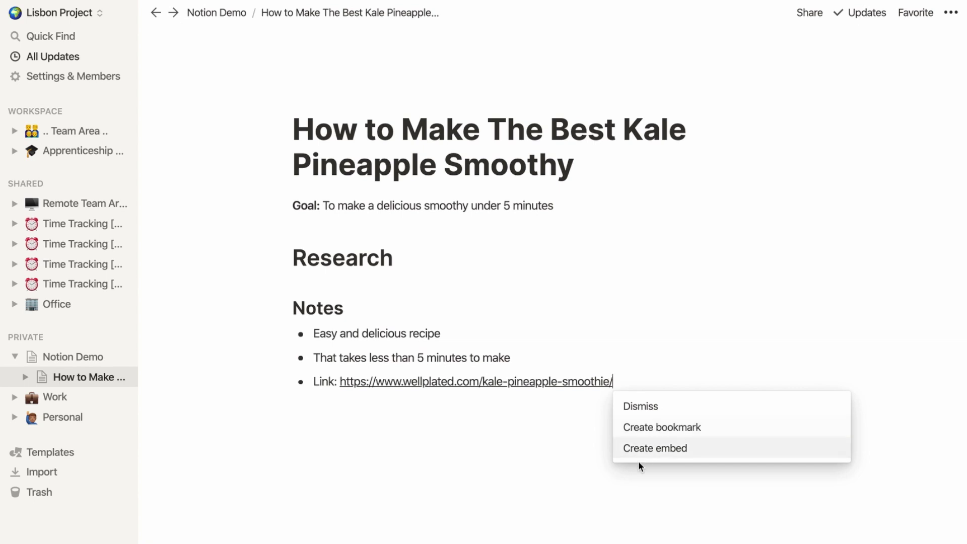
{"action": "left_click", "coordinate": [647, 408]}
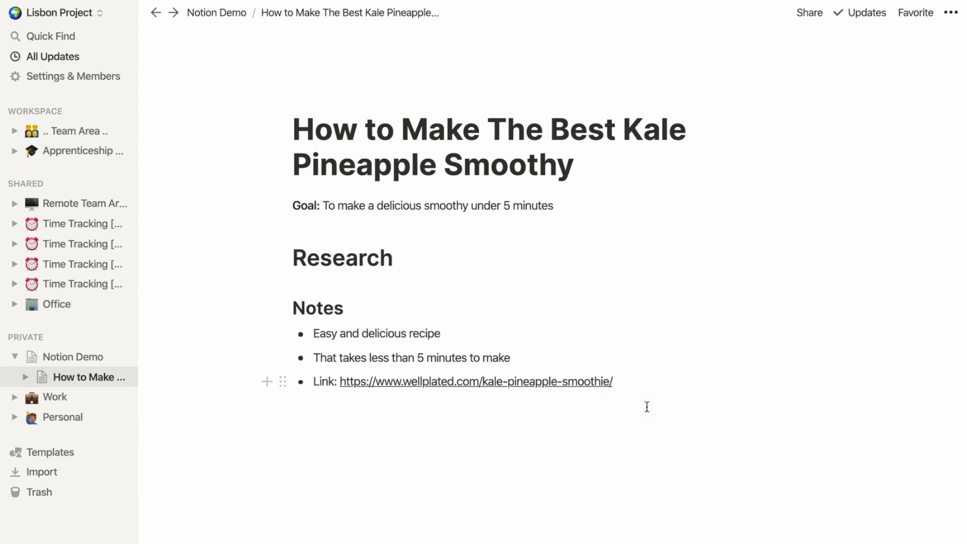
{"action": "key", "text": "Return"}
{"action": "key", "text": "Return"}
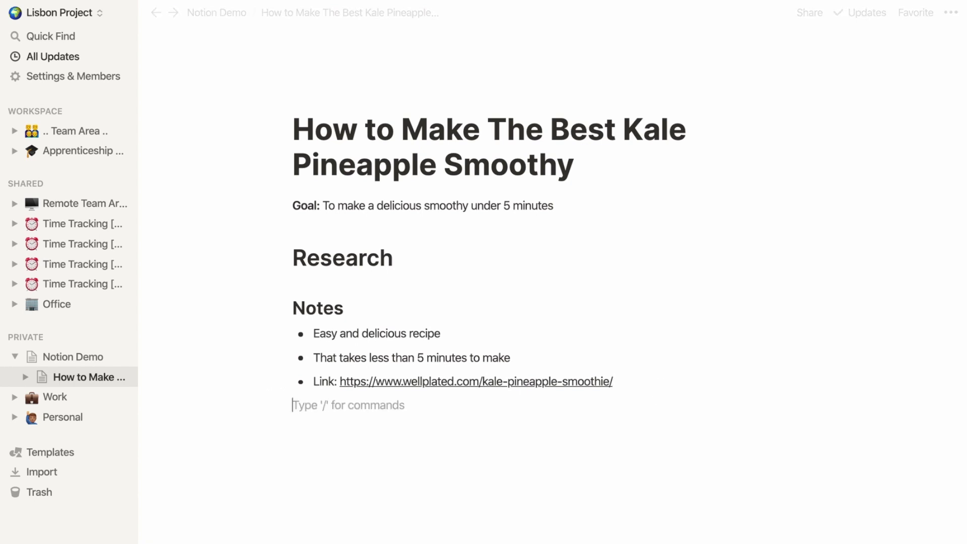
{"action": "type", "text": "https://www.wellplated.com/kale-pineapple-smoothie/"}
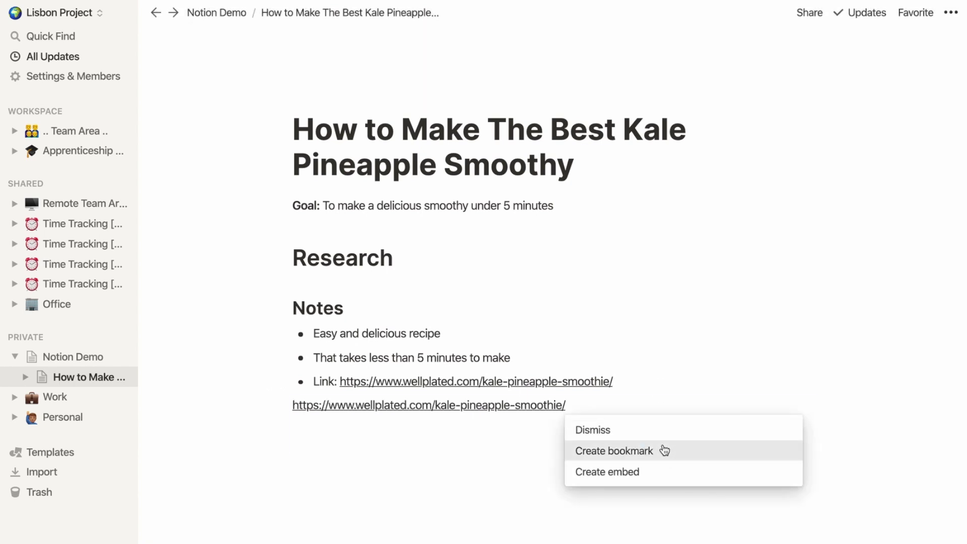
{"action": "left_click", "coordinate": [664, 449]}
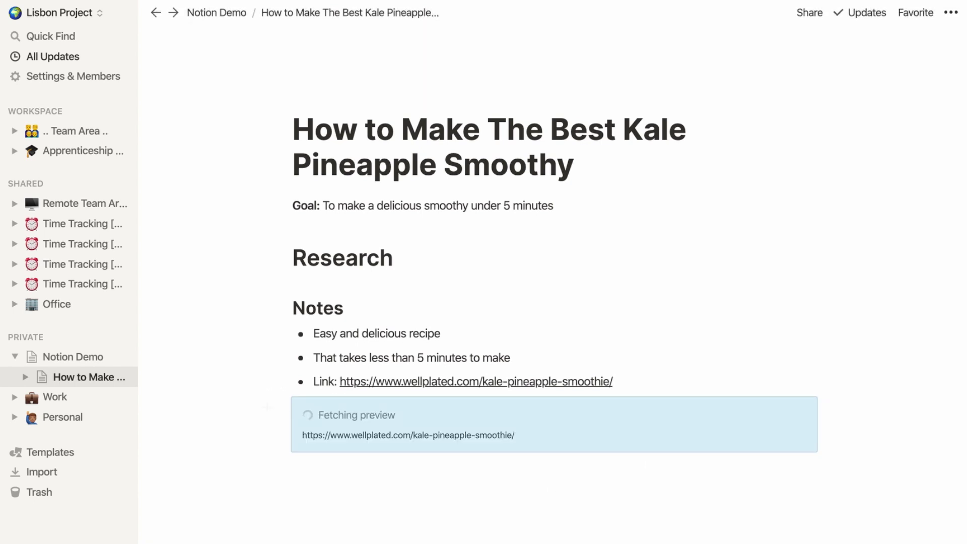
{"action": "left_click", "coordinate": [545, 521]}
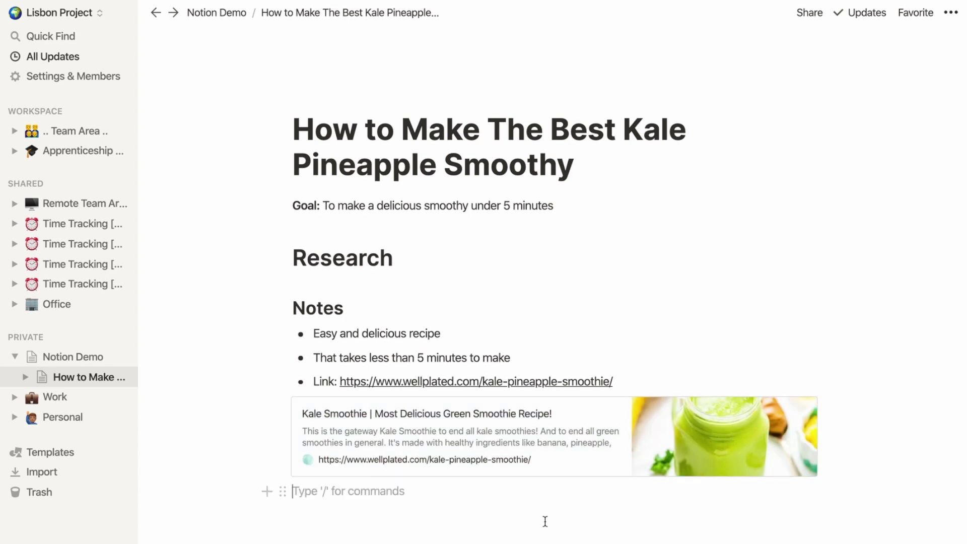
Step: Add a Heading 2 reading "Ingredients" below the smoothie bookmark
{"action": "scroll", "coordinate": [545, 521], "scroll_direction": "down", "scroll_amount": 2}
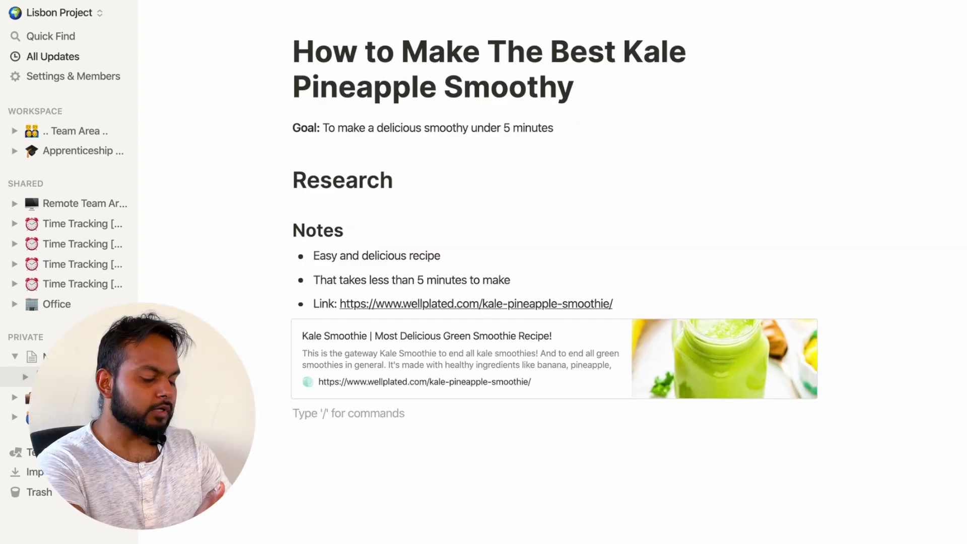
{"action": "type", "text": "/hea2"}
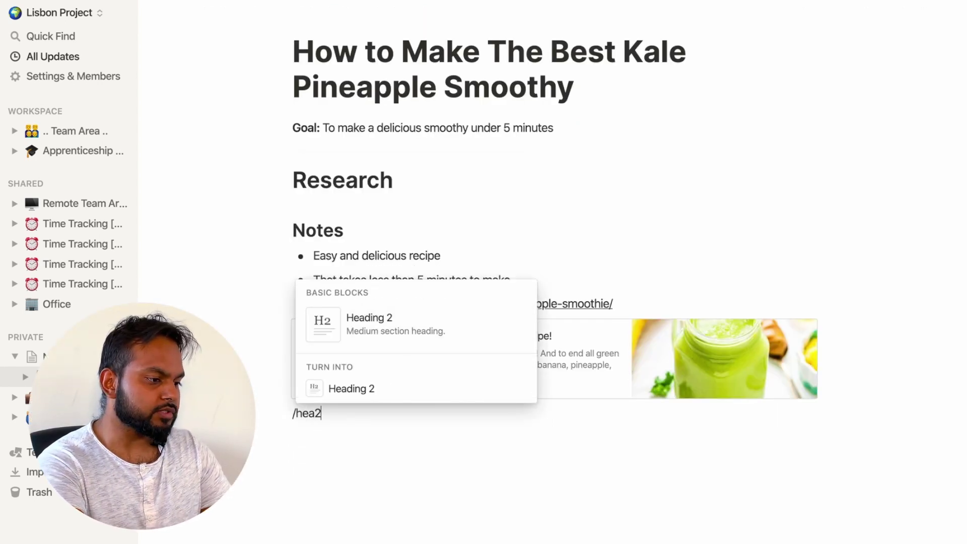
{"action": "key", "text": "Return"}
{"action": "type", "text": "Ingredients"}
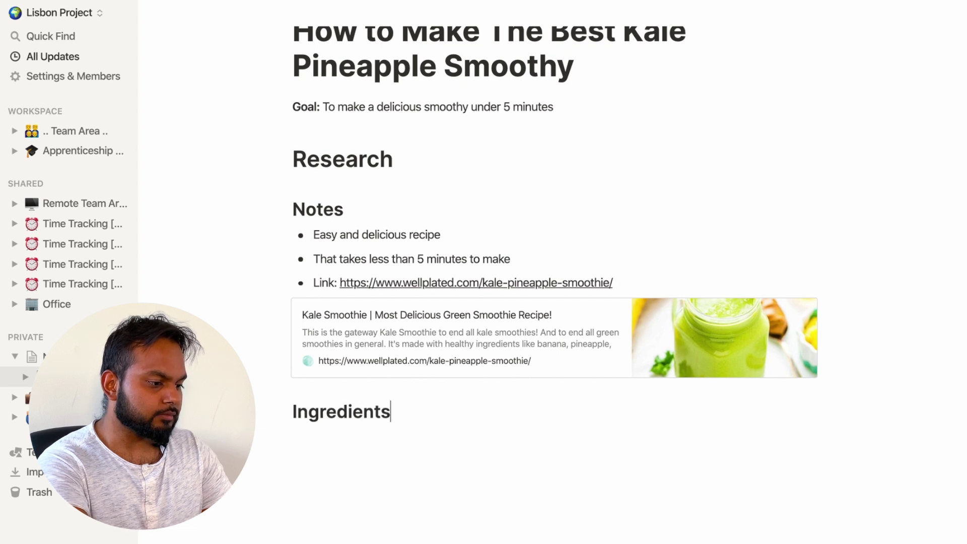
{"action": "key", "text": "Return"}
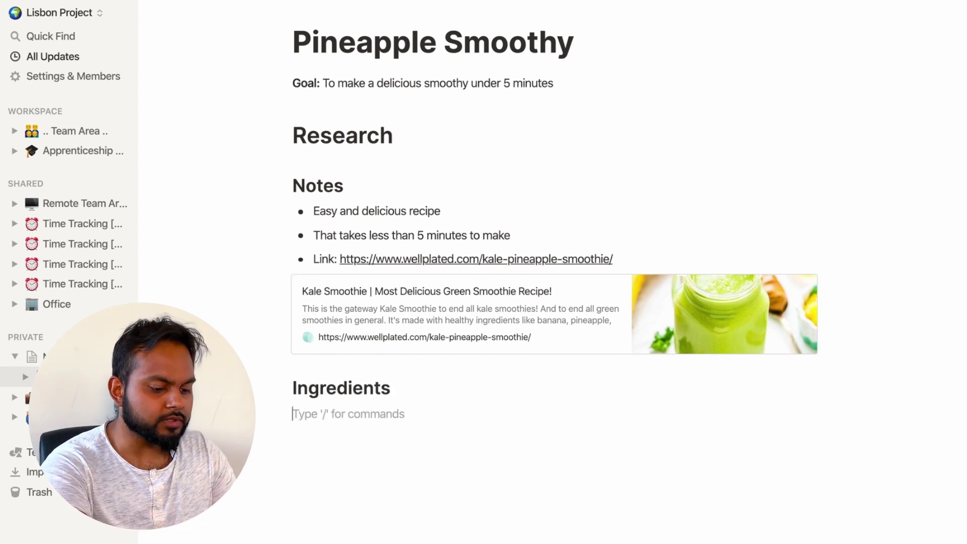
Step: Create a to-do list under Ingredients: Kale, Pineapple, Banana, Honey, Peanut Butter, Greek Yoghurt and Almond Milk
{"action": "type", "text": "/"}
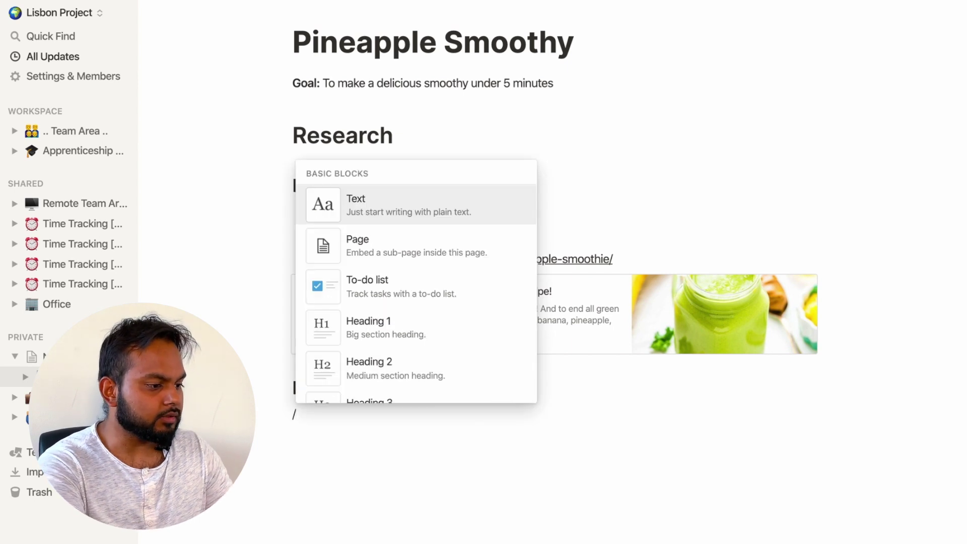
{"action": "left_click", "coordinate": [381, 292]}
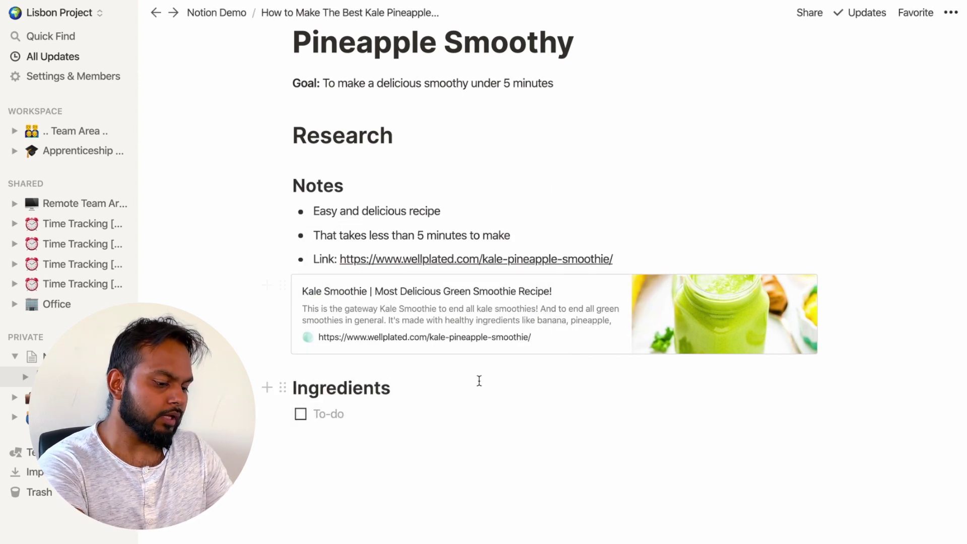
{"action": "type", "text": "Kale"}
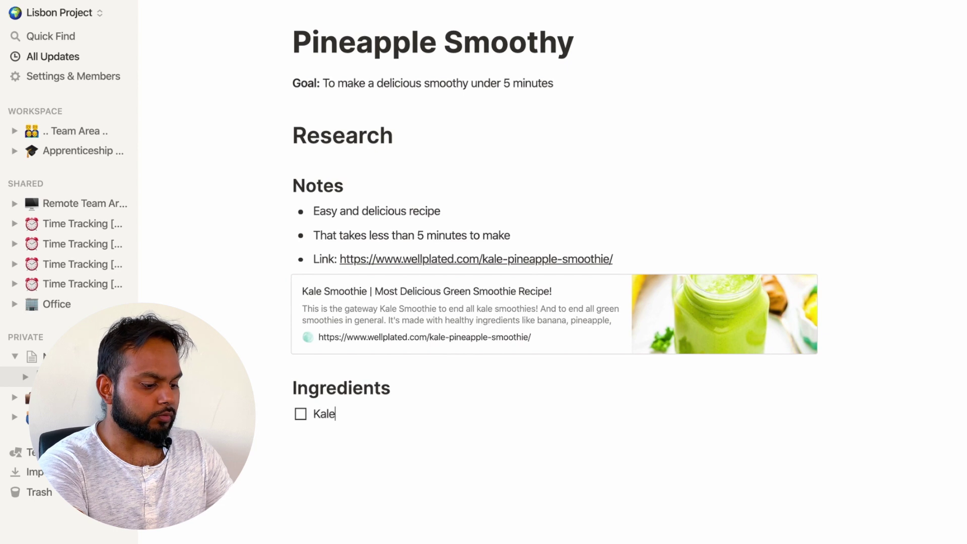
{"action": "key", "text": "Return"}
{"action": "type", "text": "Pineapple Banana Honey Peanut Butter Greek Yoghurt Almond Milk"}
{"action": "left_click", "coordinate": [338, 438]}
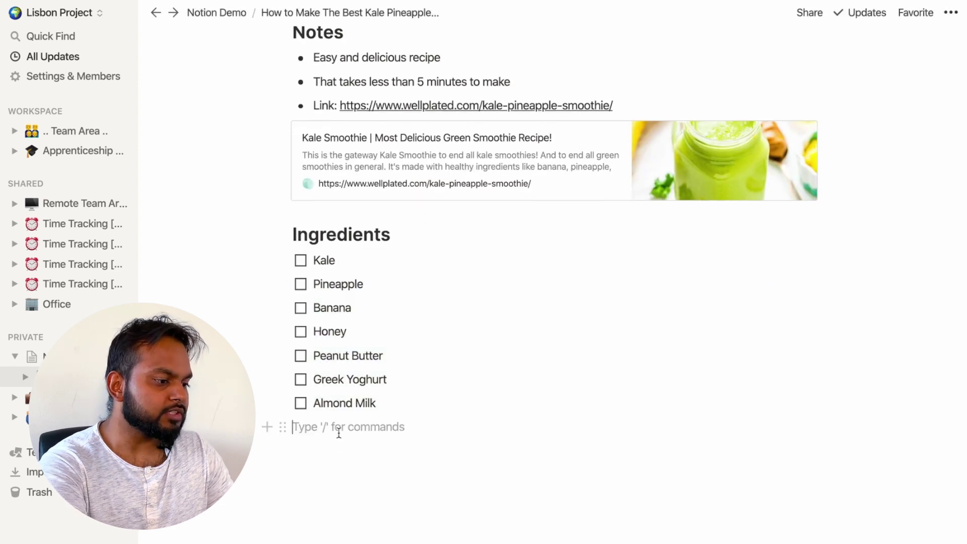
Step: Check off Kale, Pineapple and Banana in the Ingredients to-do list
{"action": "left_click", "coordinate": [301, 261]}
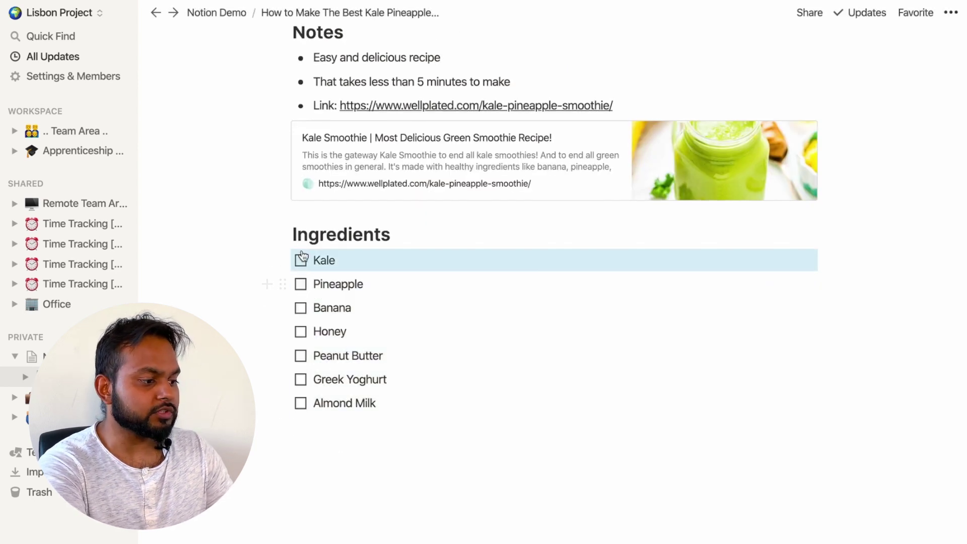
{"action": "left_click", "coordinate": [301, 284]}
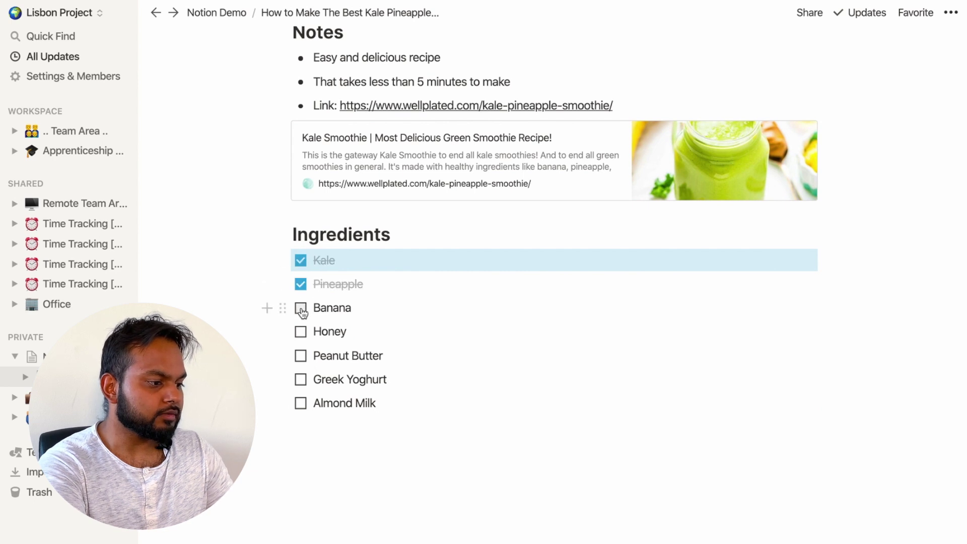
{"action": "left_click", "coordinate": [301, 308]}
Step: Add a callout below Almond Milk reading "Optional: add a scoop of protein powder to make it a bro-style smoothie."
{"action": "left_click", "coordinate": [320, 427]}
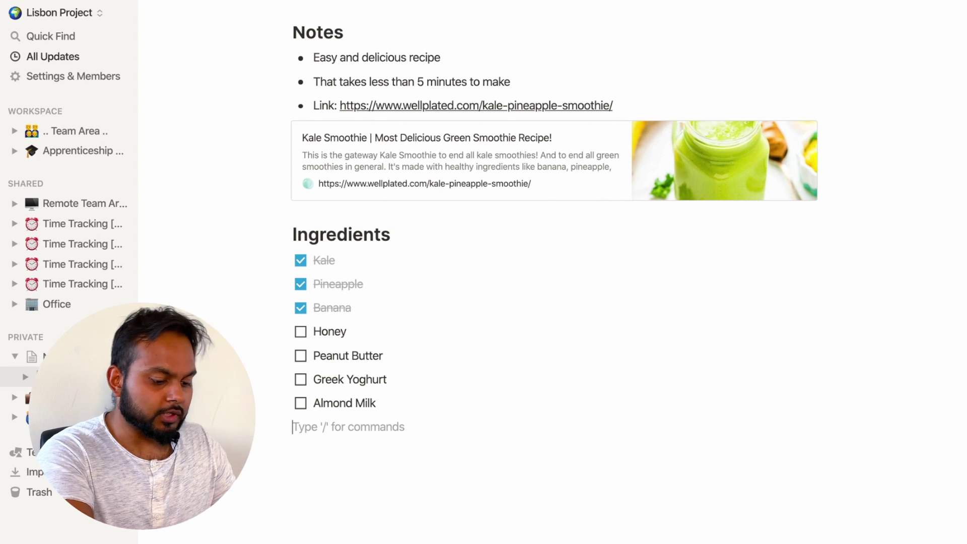
{"action": "type", "text": "/call"}
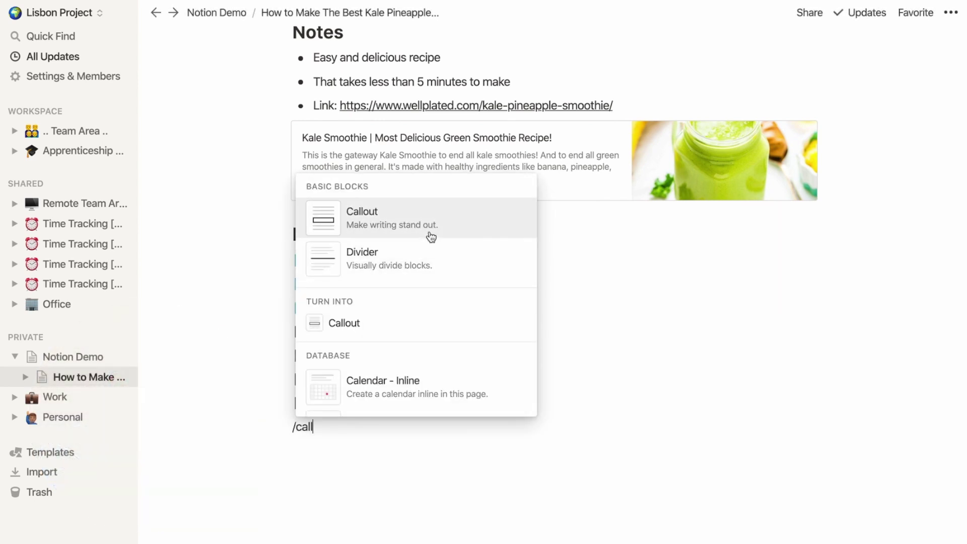
{"action": "left_click", "coordinate": [429, 226]}
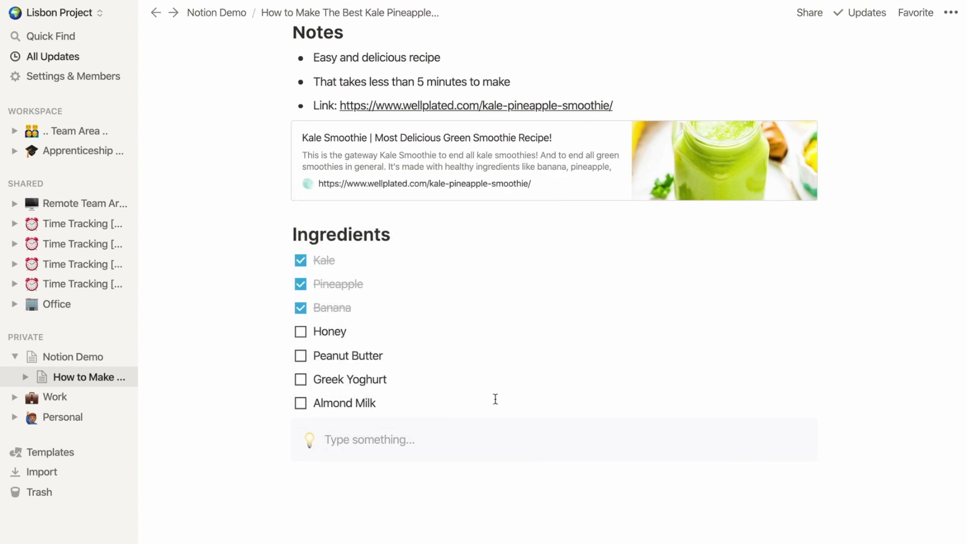
{"action": "type", "text": "Optional: add a scopp"}
{"action": "type", "text": "p of protein p"}
{"action": "type", "text": "ower to make it a br"}
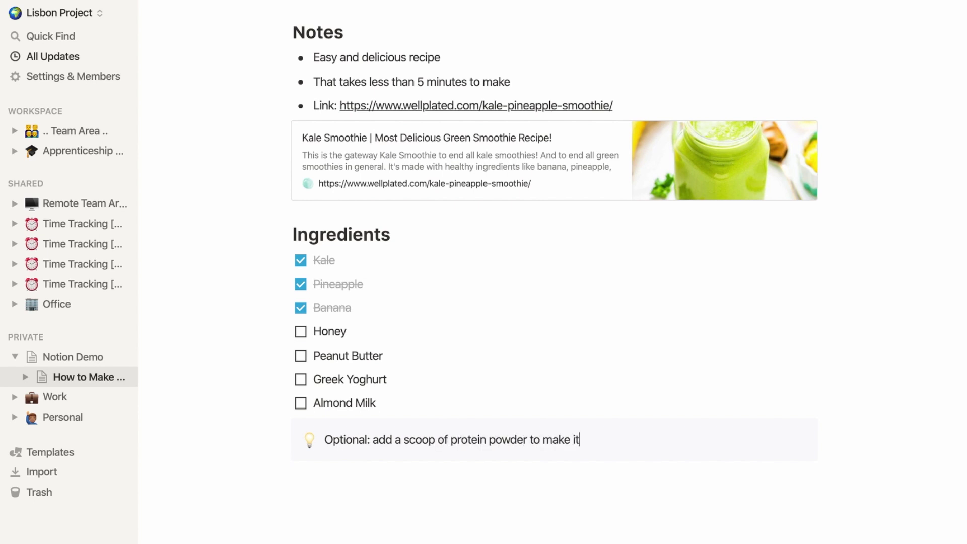
{"action": "type", "text": "o-style smoothie."}
{"action": "key", "text": "Return"}
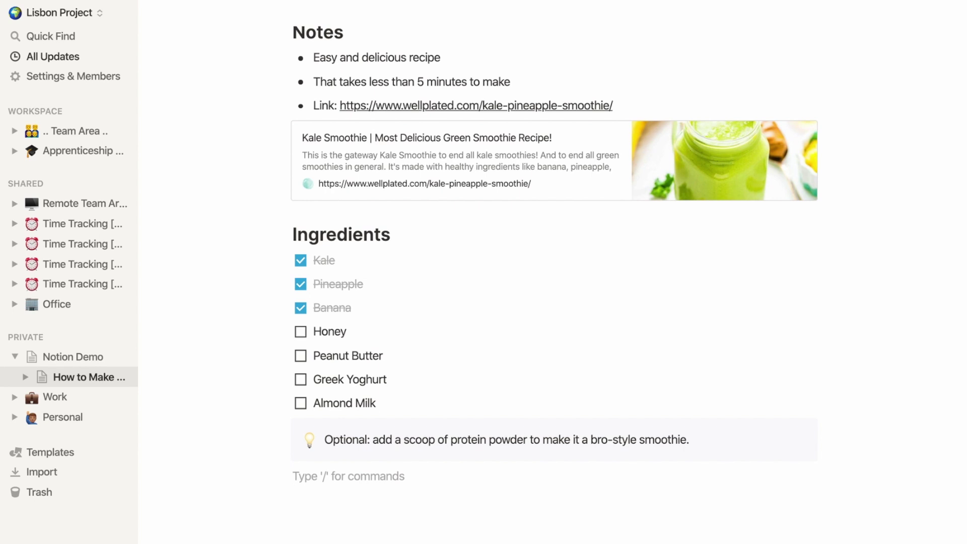
{"action": "type", "text": "/ima"}
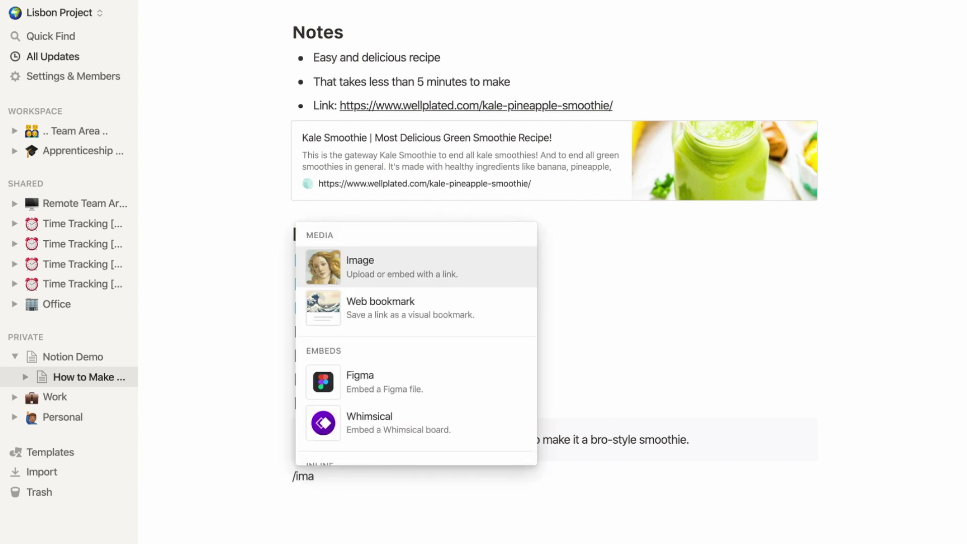
{"action": "left_click", "coordinate": [468, 261]}
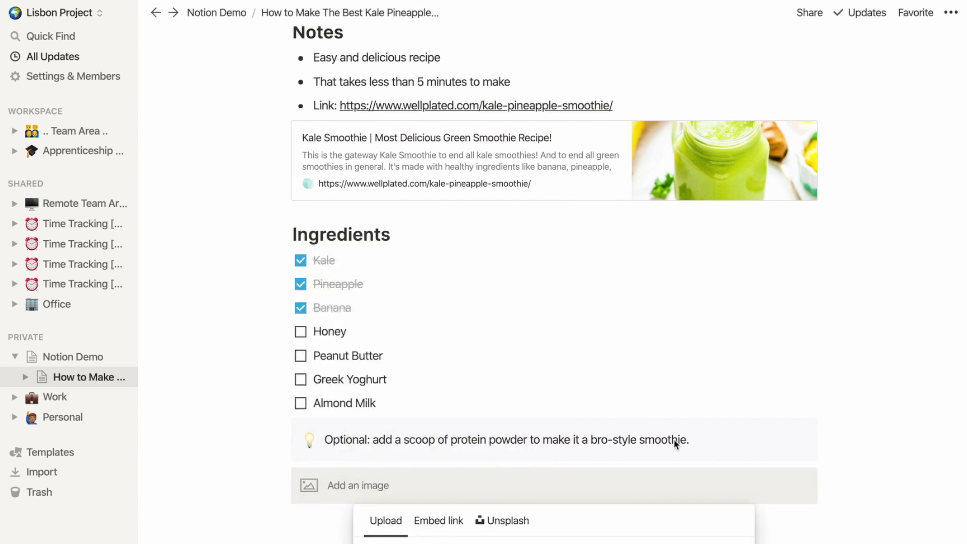
{"action": "left_click", "coordinate": [496, 522]}
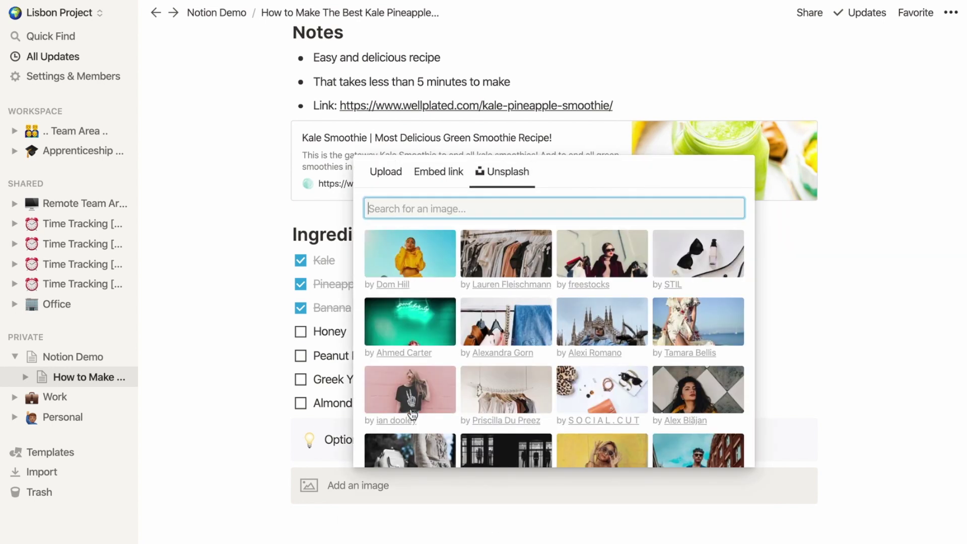
{"action": "left_click", "coordinate": [436, 172]}
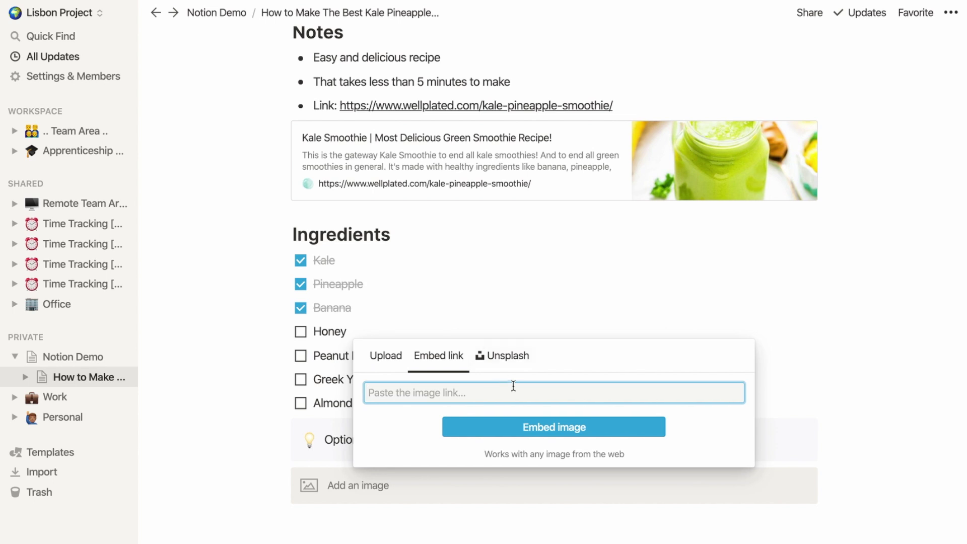
{"action": "type", "text": "https://www.wellplated.com/wp-content/uploads/2017/01/The-Best-Green-Kale-Pineapple-Smoothie-Recipe.jpg"}
{"action": "left_click", "coordinate": [563, 428]}
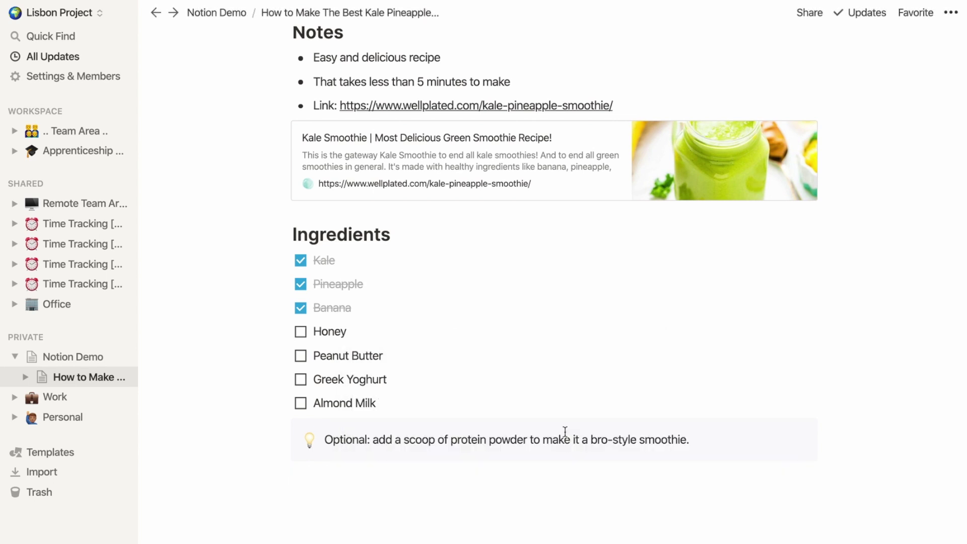
{"action": "scroll", "coordinate": [555, 384], "scroll_direction": "down", "scroll_amount": 8}
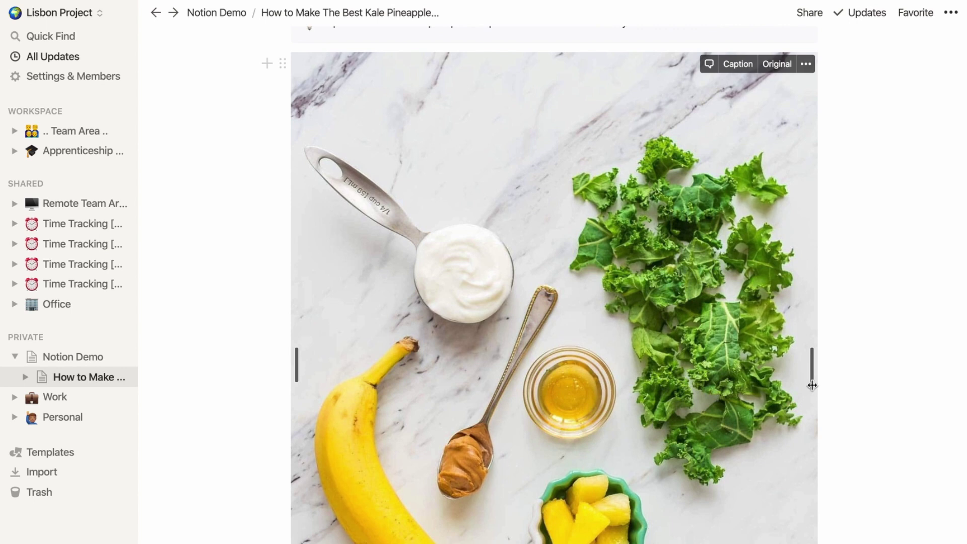
{"action": "left_click_drag", "start_coordinate": [811, 367], "coordinate": [639, 331]}
Step: Add a Heading 1 reading "Script" below the ingredients image
{"action": "left_click", "coordinate": [589, 456]}
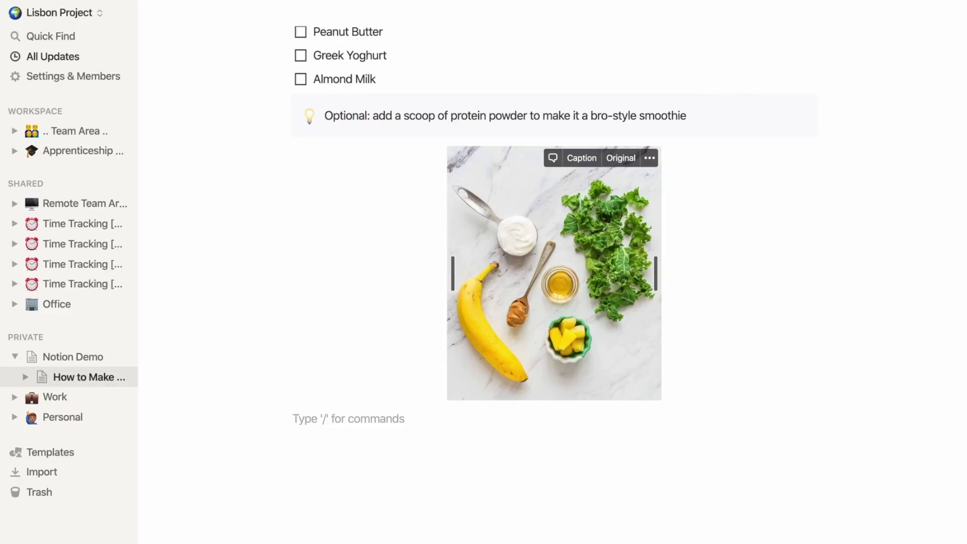
{"action": "type", "text": "/head1"}
{"action": "key", "text": "Return"}
{"action": "type", "text": "Script"}
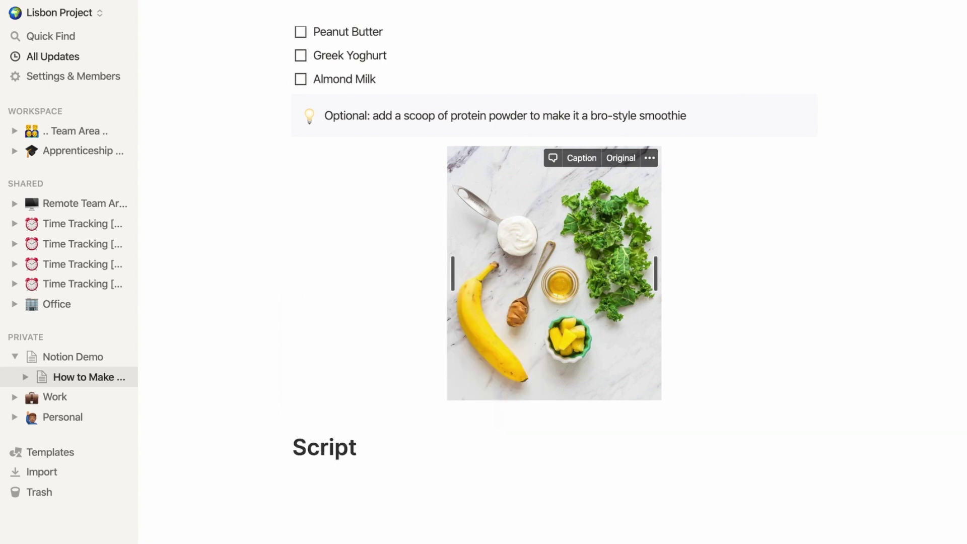
Step: Add a toggle list titled "Script Draft 1" under the Script heading
{"action": "key", "text": "Return"}
{"action": "type", "text": "/tog"}
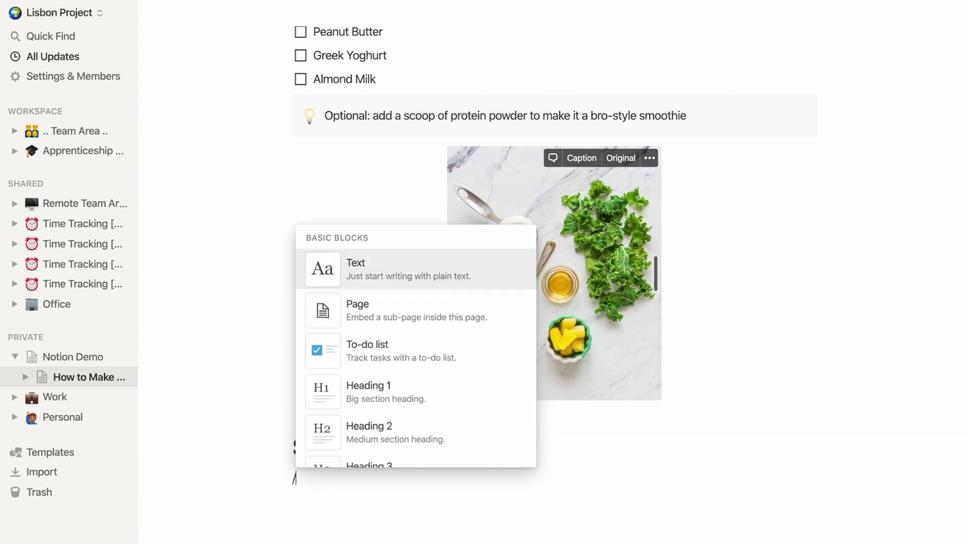
{"action": "left_click", "coordinate": [414, 263]}
{"action": "type", "text": "Script"}
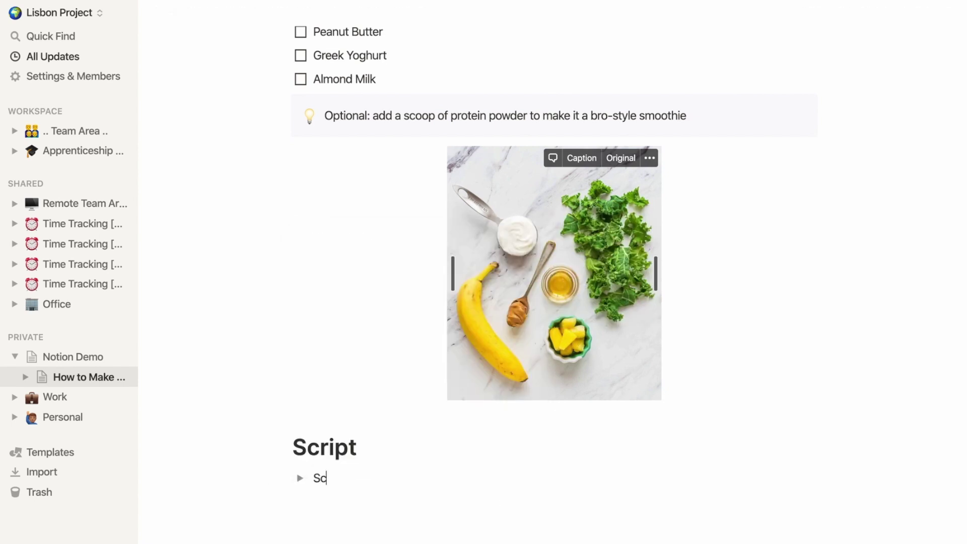
{"action": "type", "text": " Draft 1"}
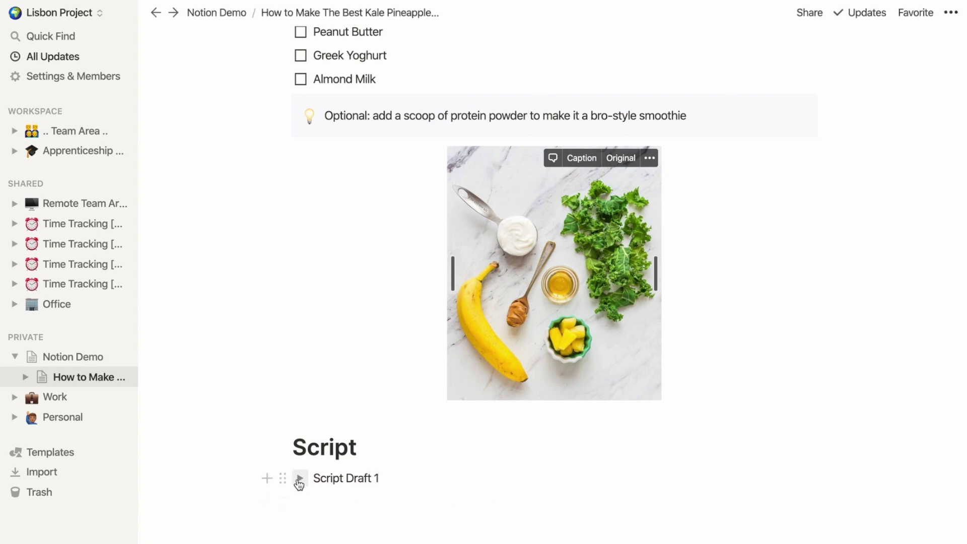
Step: Paste the copied video script inside the Script Draft 1 toggle, look through it and collapse the toggle
{"action": "left_click", "coordinate": [300, 479]}
{"action": "left_click", "coordinate": [345, 502]}
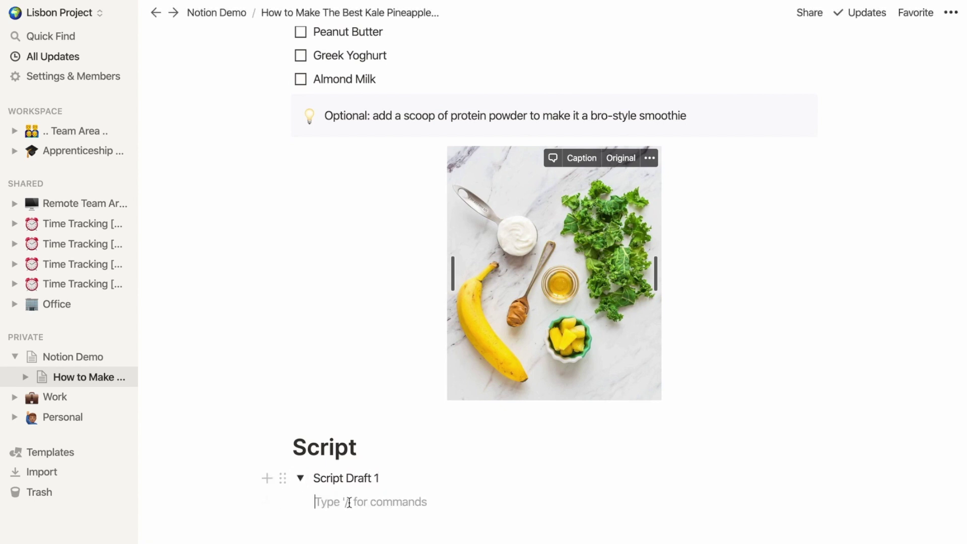
{"action": "scroll", "coordinate": [420, 516], "scroll_direction": "down", "scroll_amount": 2}
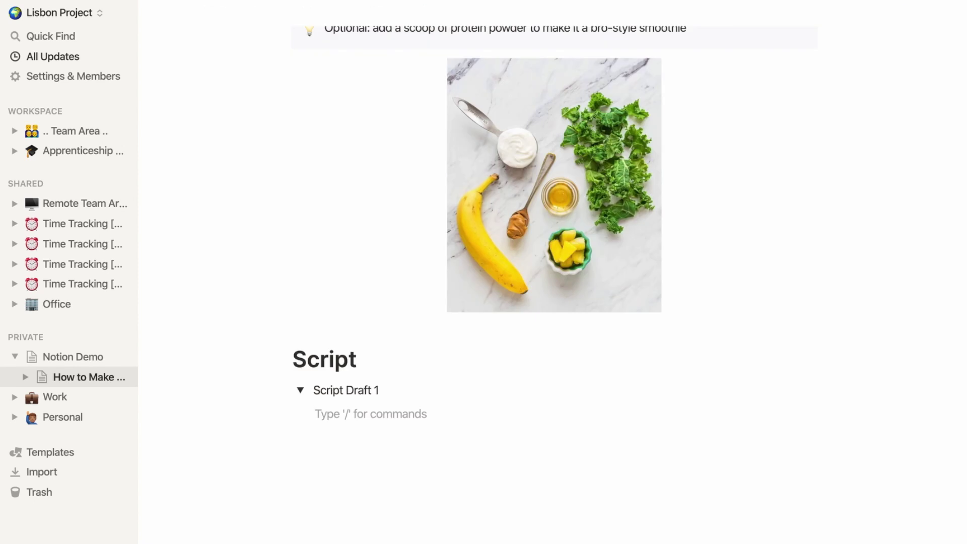
{"action": "key", "text": "ctrl+v"}
{"action": "scroll", "coordinate": [441, 498], "scroll_direction": "down", "scroll_amount": 15}
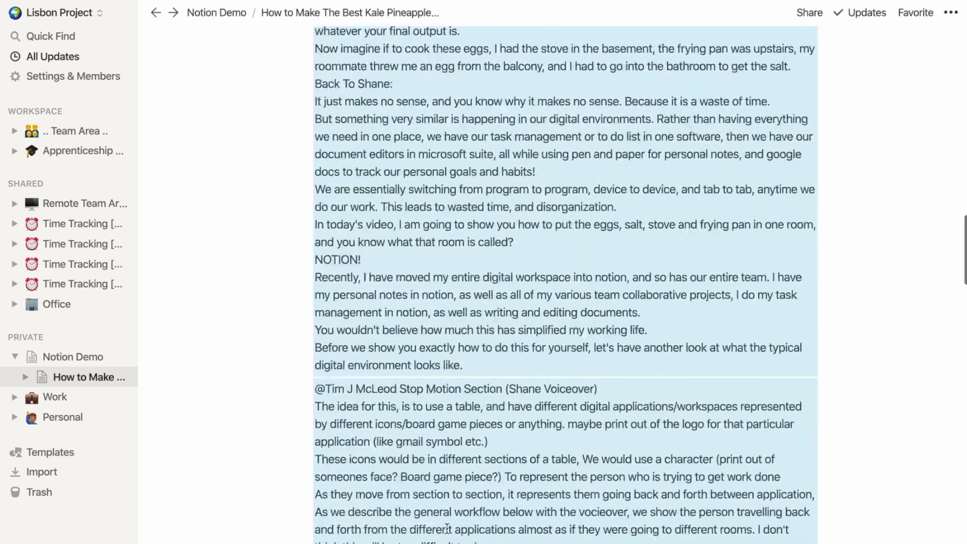
{"action": "scroll", "coordinate": [447, 529], "scroll_direction": "down", "scroll_amount": 10}
{"action": "scroll", "coordinate": [446, 528], "scroll_direction": "up", "scroll_amount": 20}
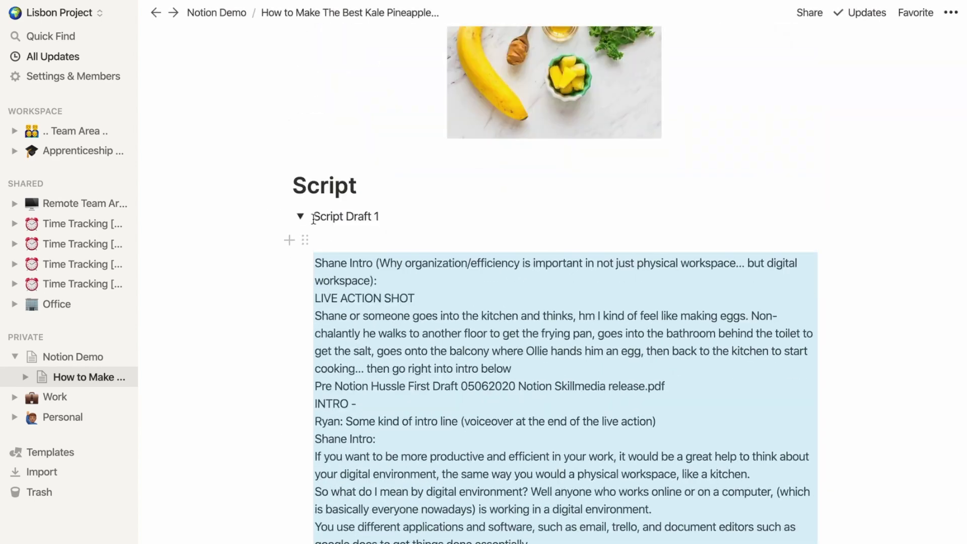
{"action": "left_click", "coordinate": [300, 216]}
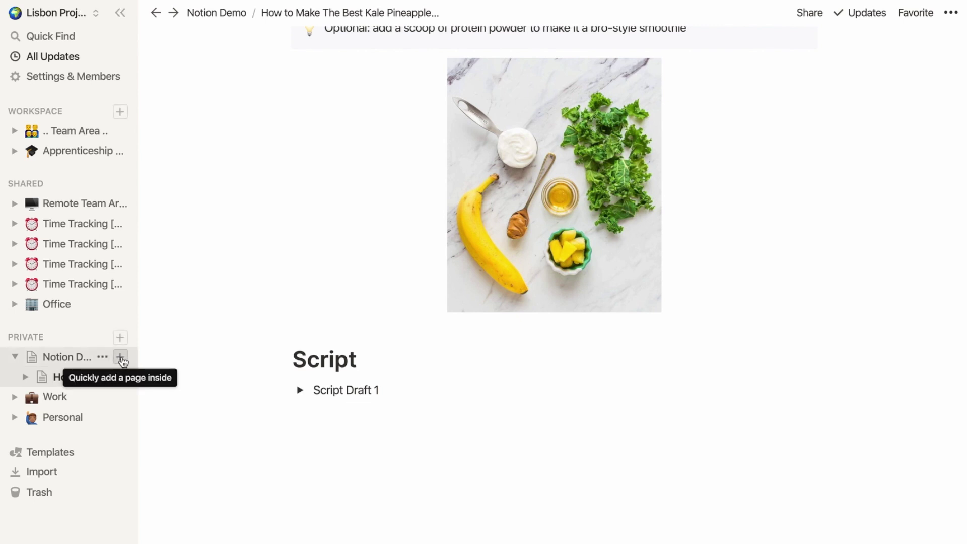
Step: Create a full page titled "Video Projects" inside Notion Demo and make it a Board database
{"action": "left_click", "coordinate": [119, 357]}
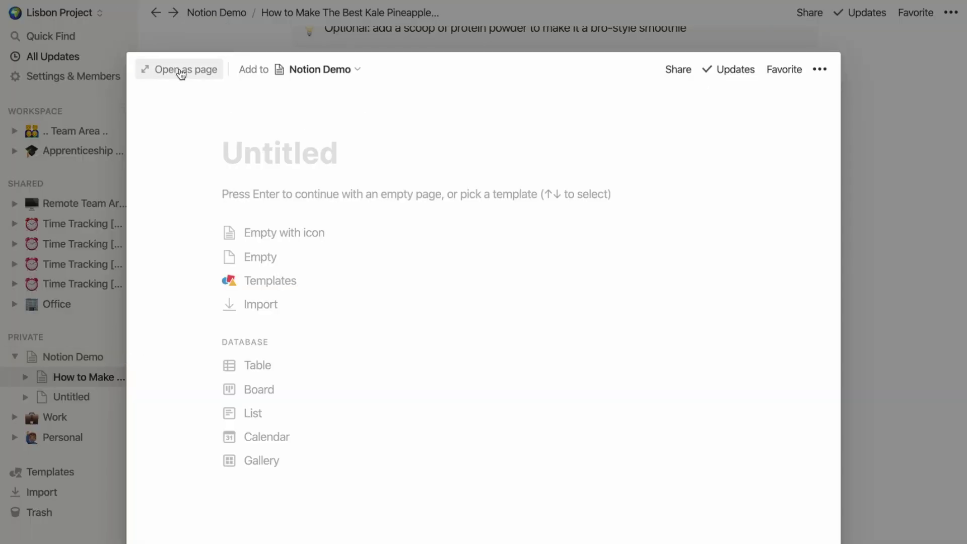
{"action": "left_click", "coordinate": [181, 70]}
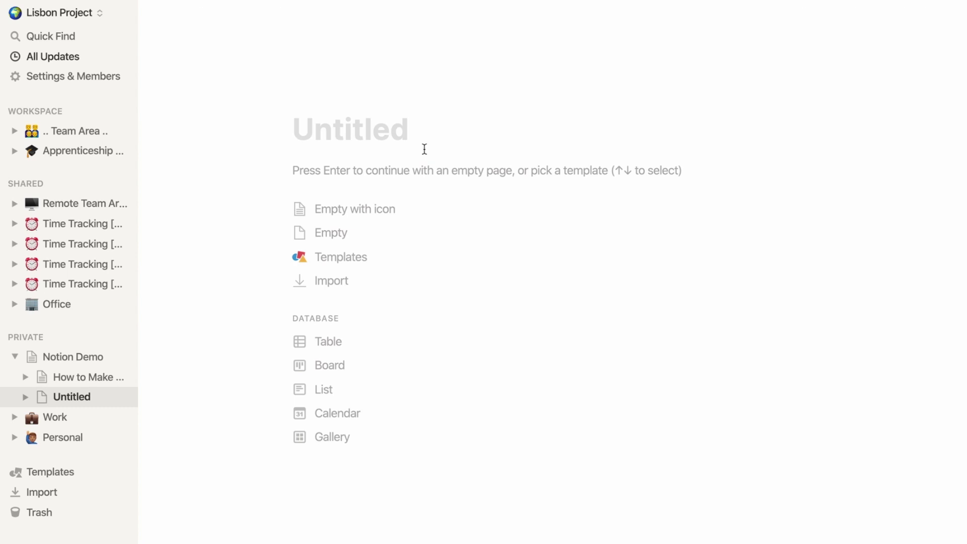
{"action": "type", "text": "Video Projects"}
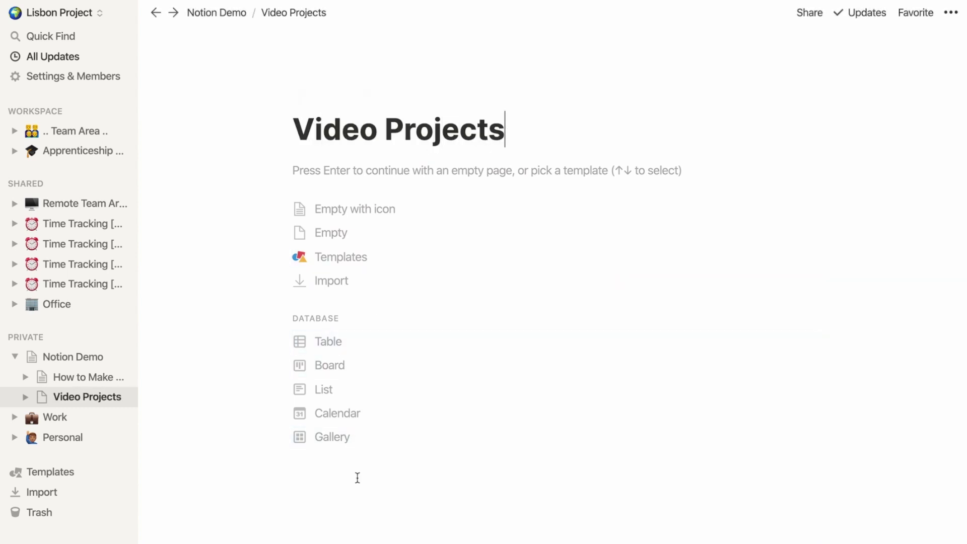
{"action": "left_click", "coordinate": [355, 377]}
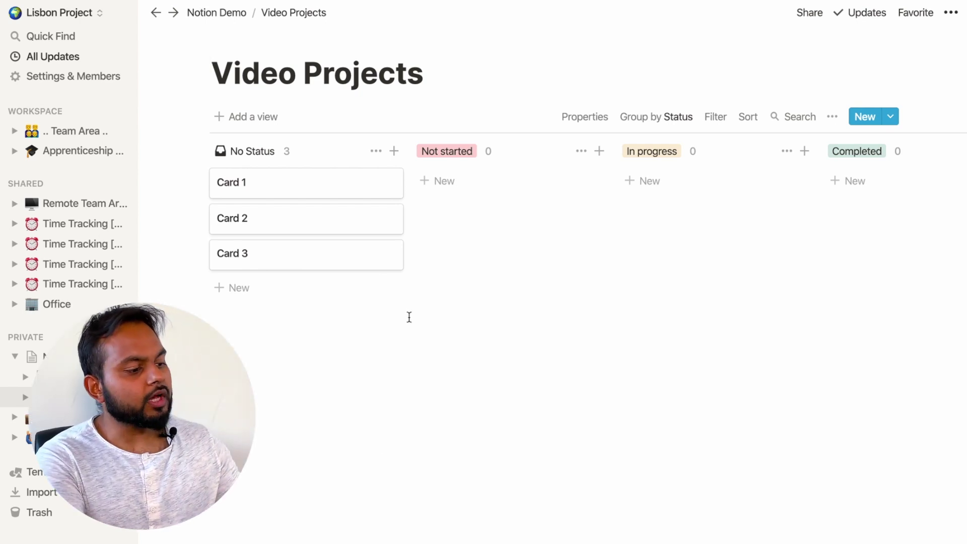
Step: Open Card 1 on the Video Projects board and rename it "How to Make A Smoothie Video"
{"action": "left_click", "coordinate": [315, 180]}
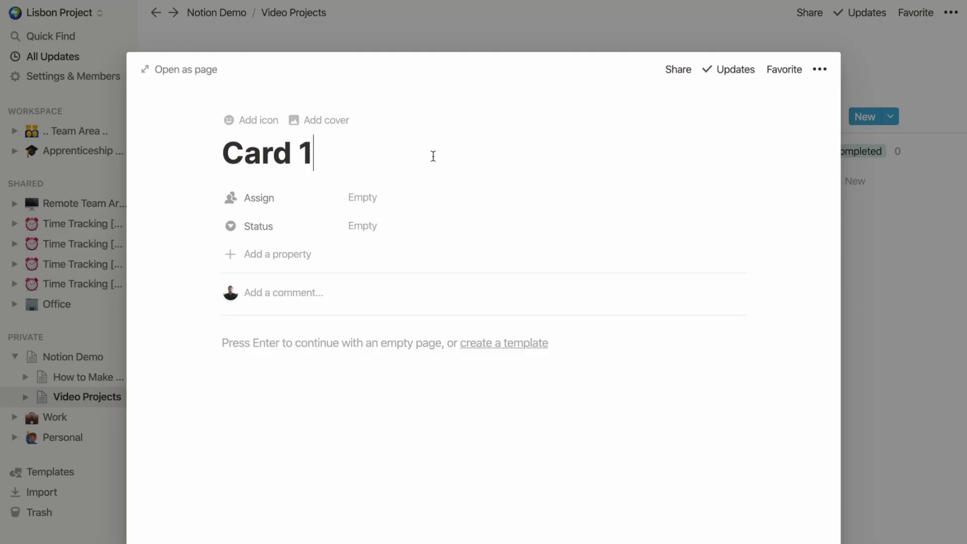
{"action": "key", "text": "ctrl+a"}
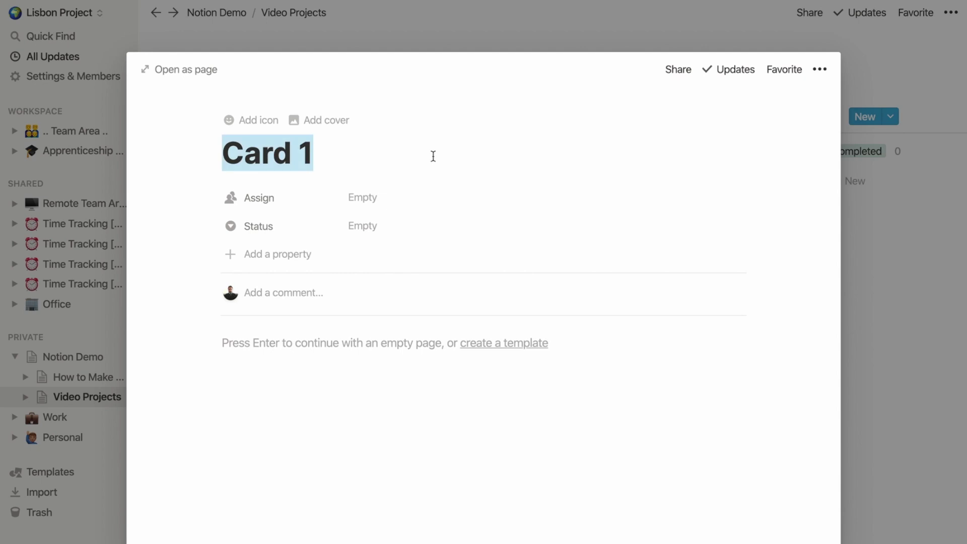
{"action": "type", "text": "How to Make "}
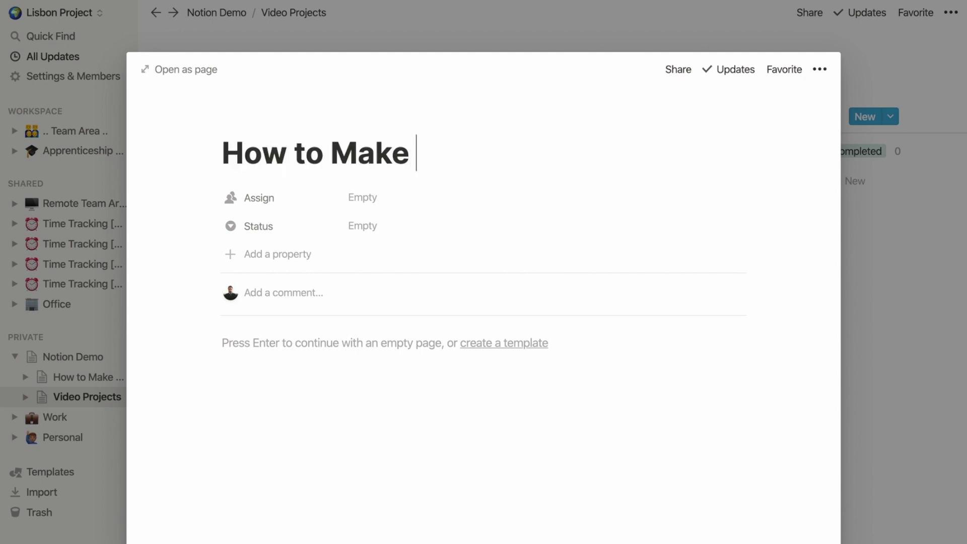
{"action": "type", "text": "A Smoothie"}
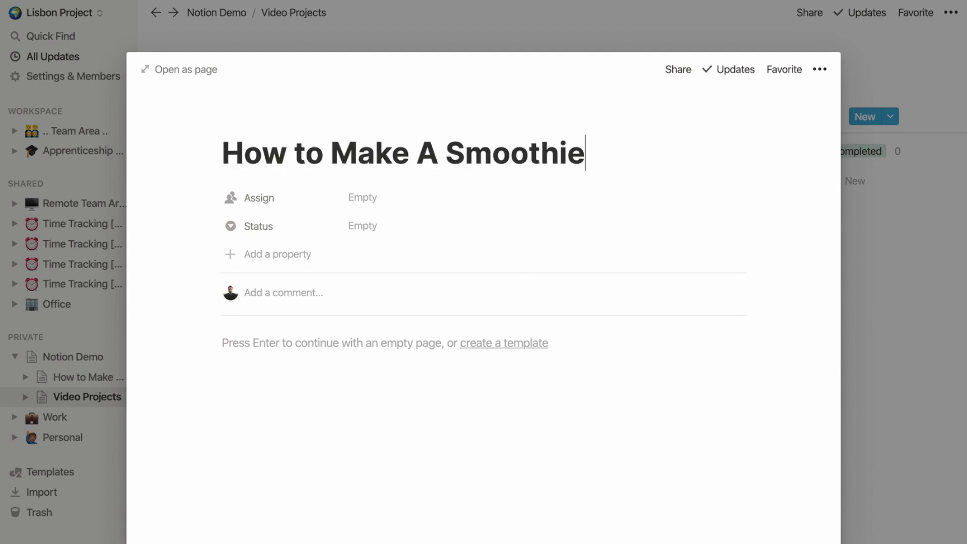
{"action": "type", "text": " Video"}
Step: Assign a team member to the smoothie video card and set its status to Not started
{"action": "left_click", "coordinate": [371, 198]}
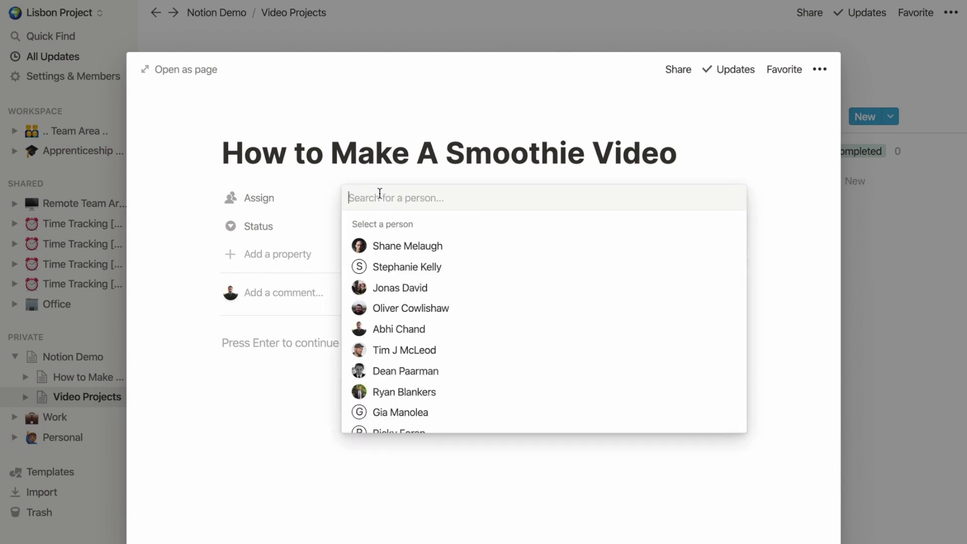
{"action": "left_click", "coordinate": [401, 372]}
{"action": "left_click", "coordinate": [287, 227]}
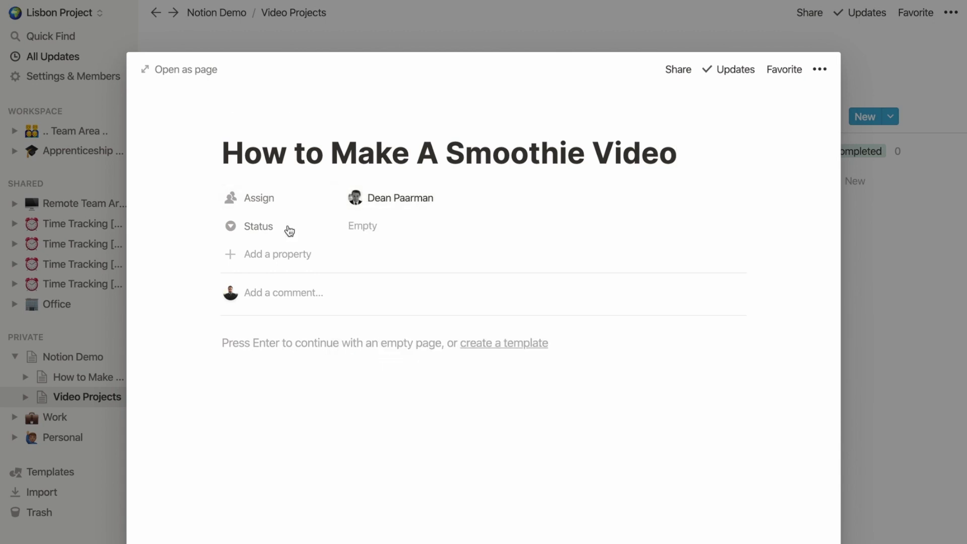
{"action": "left_click", "coordinate": [385, 224]}
{"action": "left_click", "coordinate": [405, 273]}
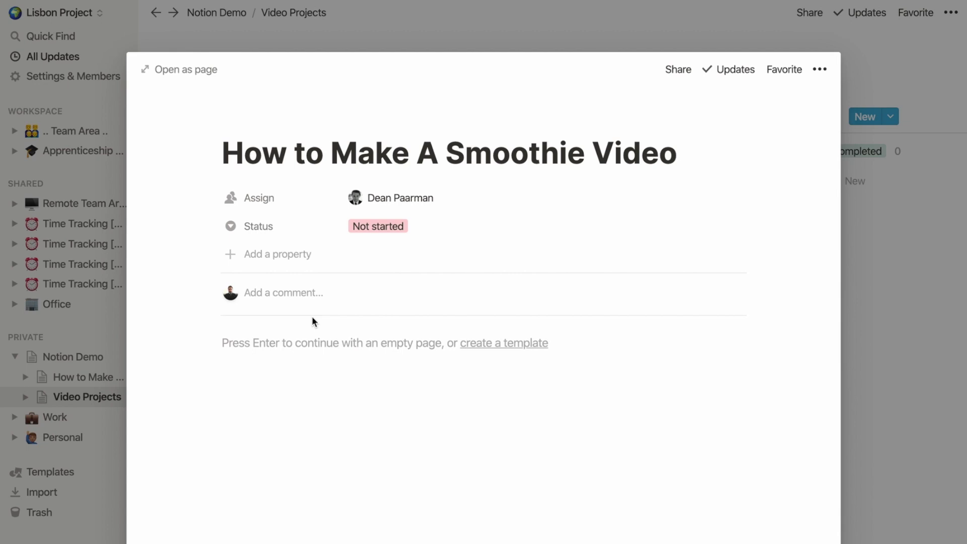
Step: Add a Date property named "Due Date" to the smoothie video card and set it to May 17, 2020
{"action": "left_click", "coordinate": [266, 253]}
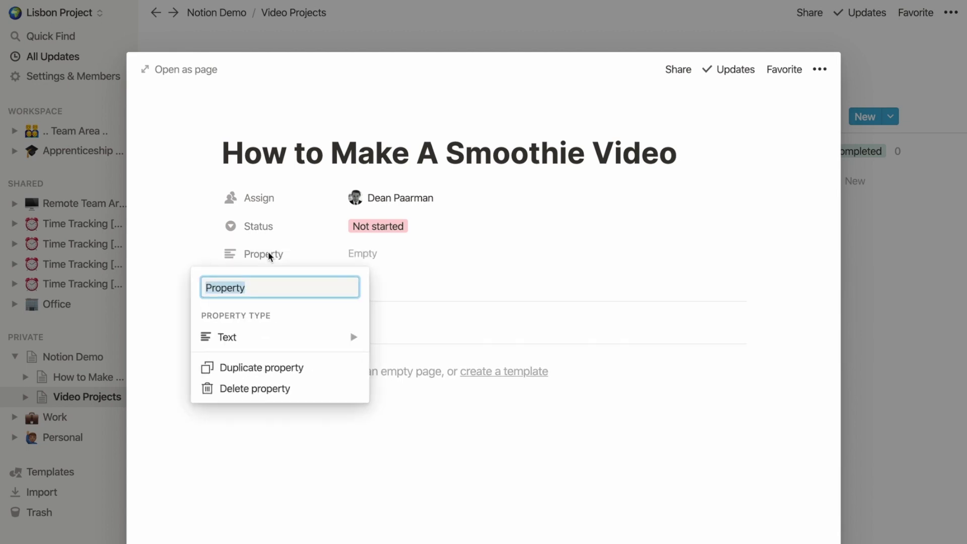
{"action": "type", "text": "Due D"}
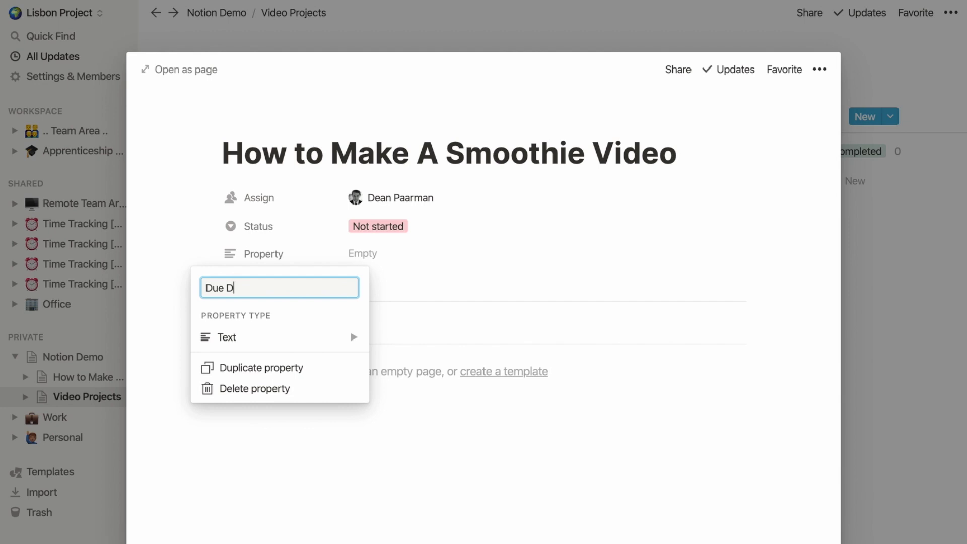
{"action": "left_click", "coordinate": [296, 341]}
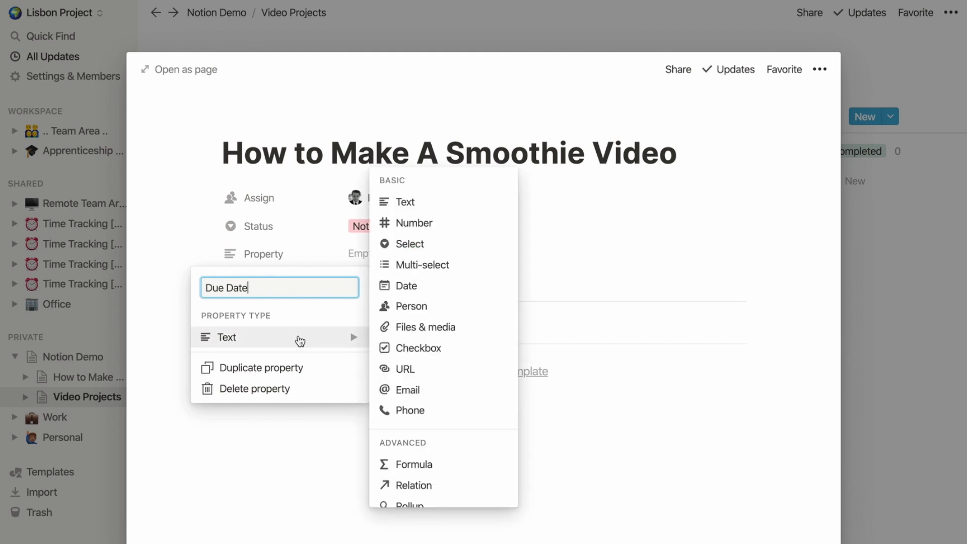
{"action": "left_click", "coordinate": [436, 280]}
{"action": "left_click", "coordinate": [375, 255]}
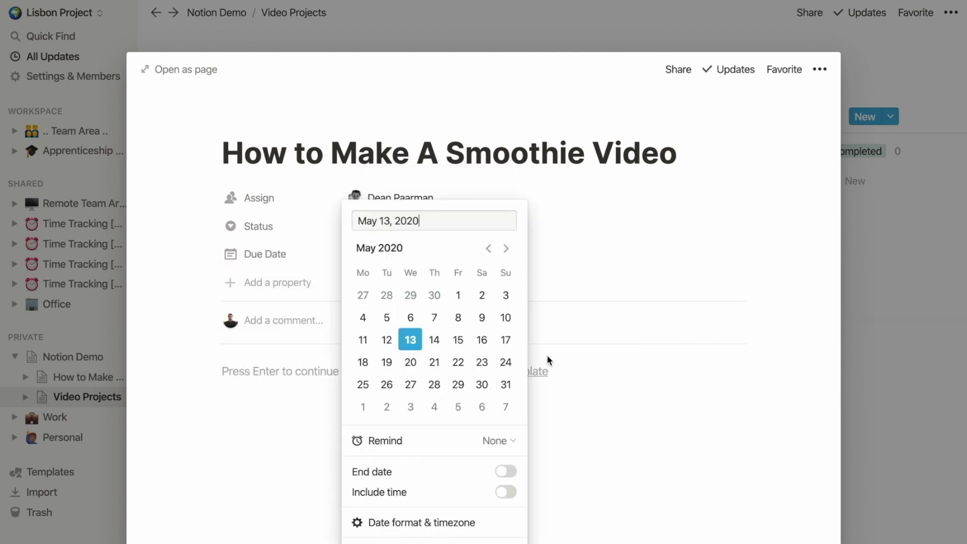
{"action": "left_click", "coordinate": [506, 341]}
{"action": "left_click", "coordinate": [283, 316]}
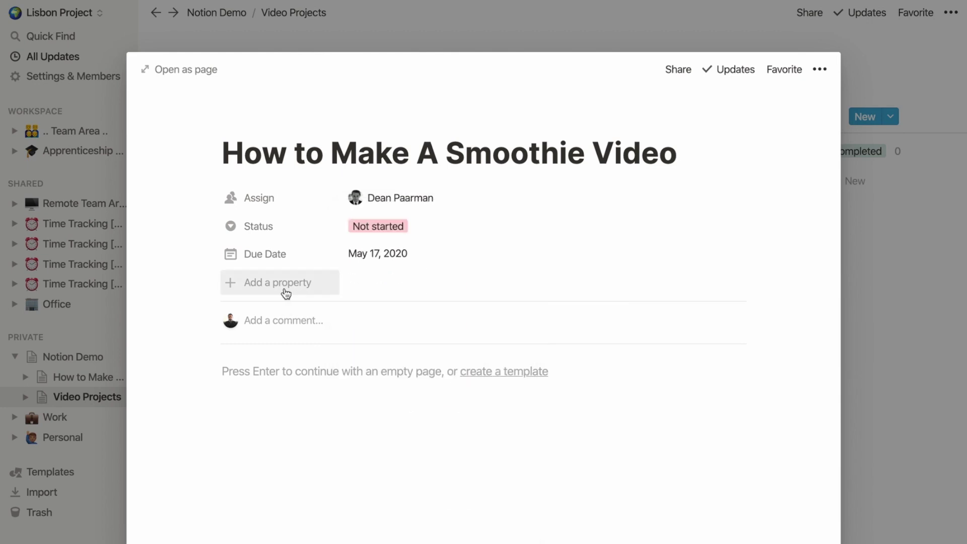
Step: Add a Select property named "Priority" to the smoothie video card
{"action": "left_click", "coordinate": [285, 292]}
{"action": "type", "text": "Pi"}
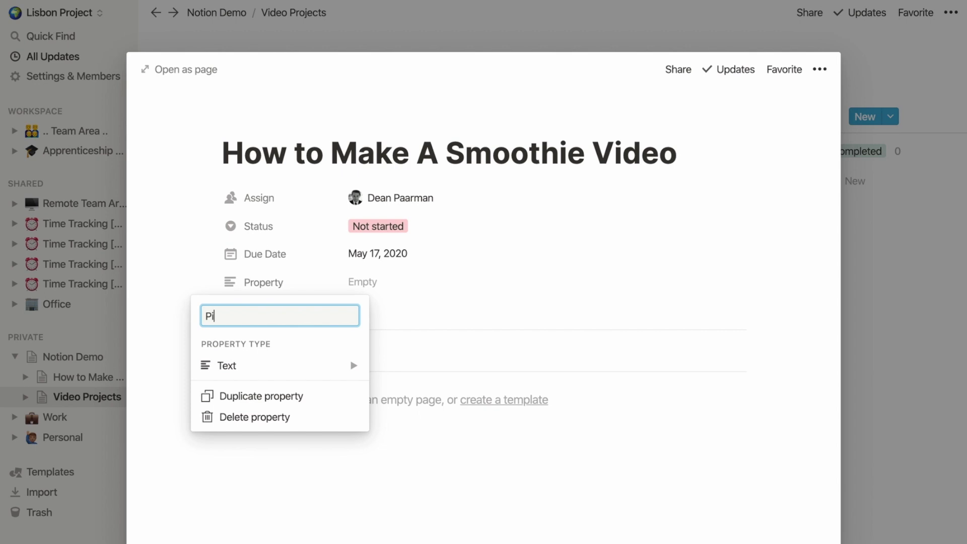
{"action": "type", "text": "iority"}
{"action": "left_click", "coordinate": [287, 364]}
{"action": "left_click", "coordinate": [431, 271]}
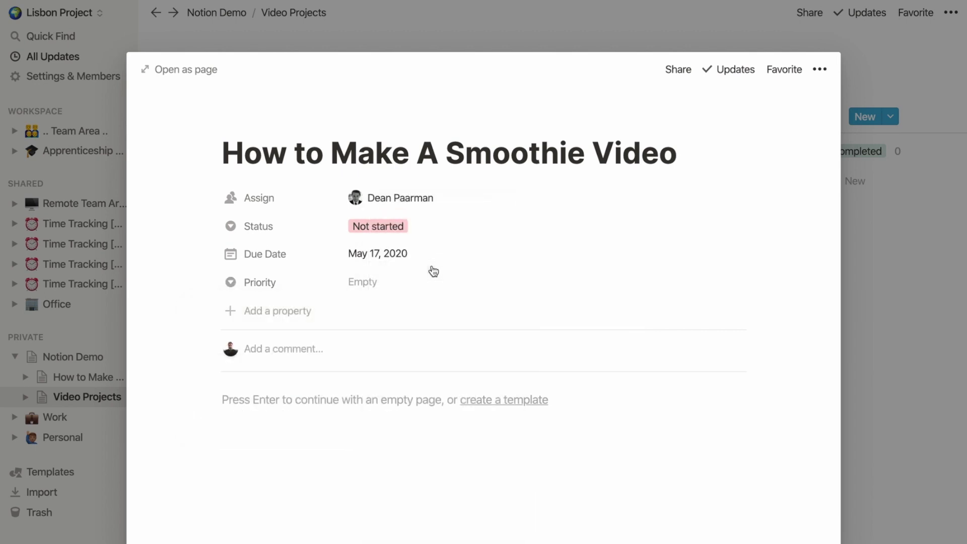
Step: Create the Priority options Low, Medium and High, leaving the card's priority set to High
{"action": "left_click", "coordinate": [354, 279]}
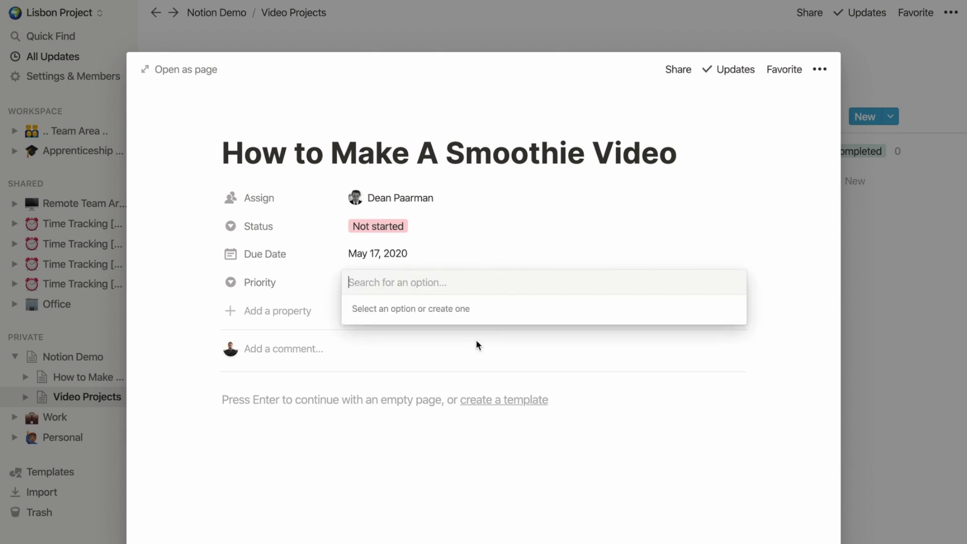
{"action": "type", "text": "Low"}
{"action": "key", "text": "Return"}
{"action": "left_click", "coordinate": [392, 285]}
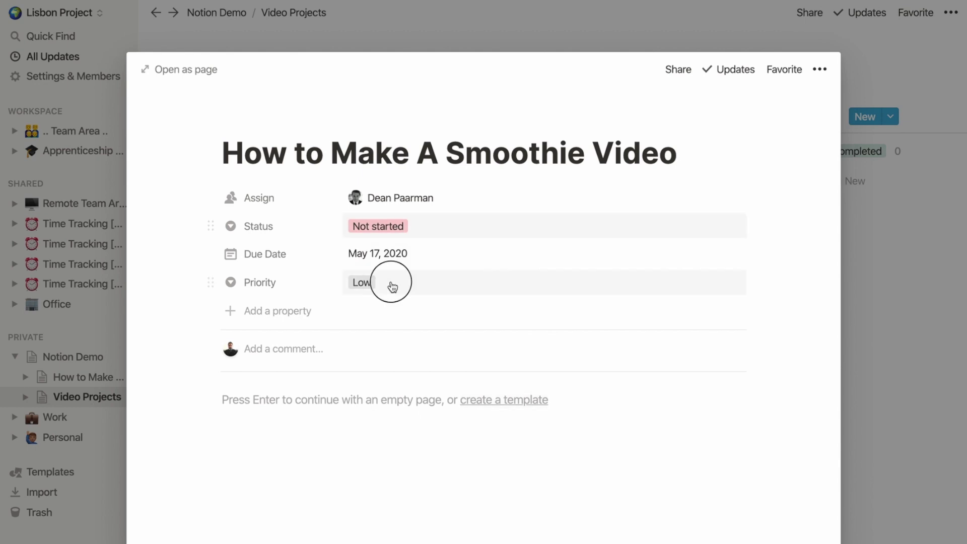
{"action": "type", "text": "Medium"}
{"action": "key", "text": "Return"}
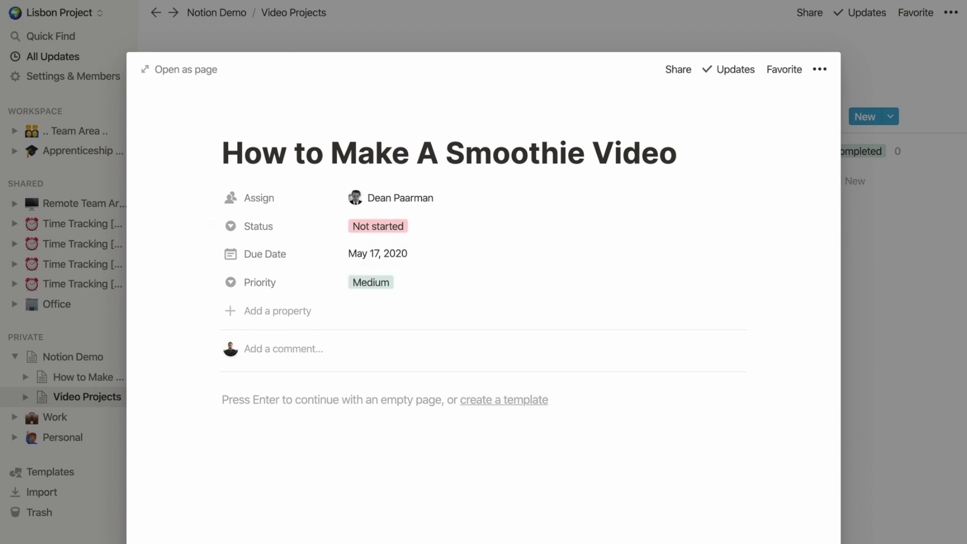
{"action": "left_click", "coordinate": [388, 280]}
{"action": "type", "text": "High"}
{"action": "key", "text": "Return"}
Step: Start the card's empty page body with a Heading 1 reading "To Do List"
{"action": "key", "text": "Return"}
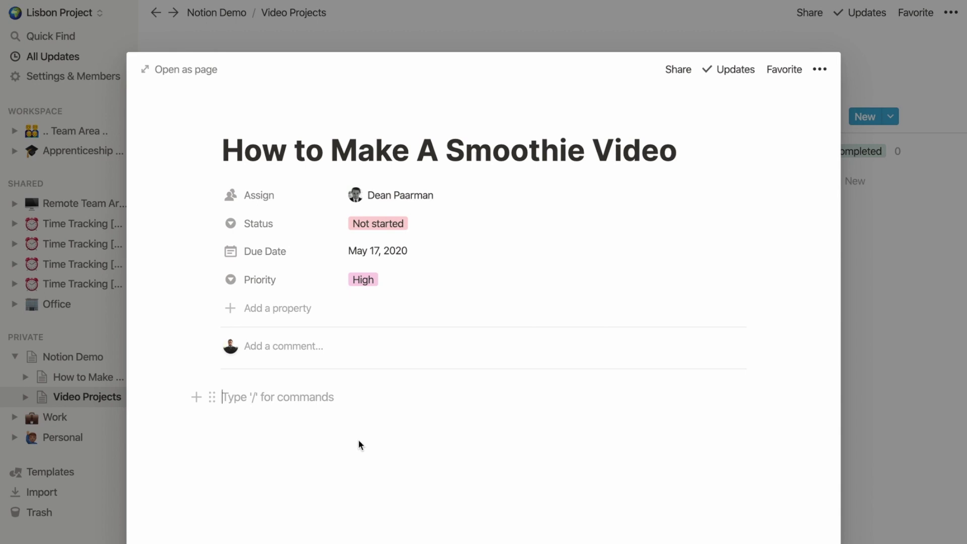
{"action": "type", "text": "/head"}
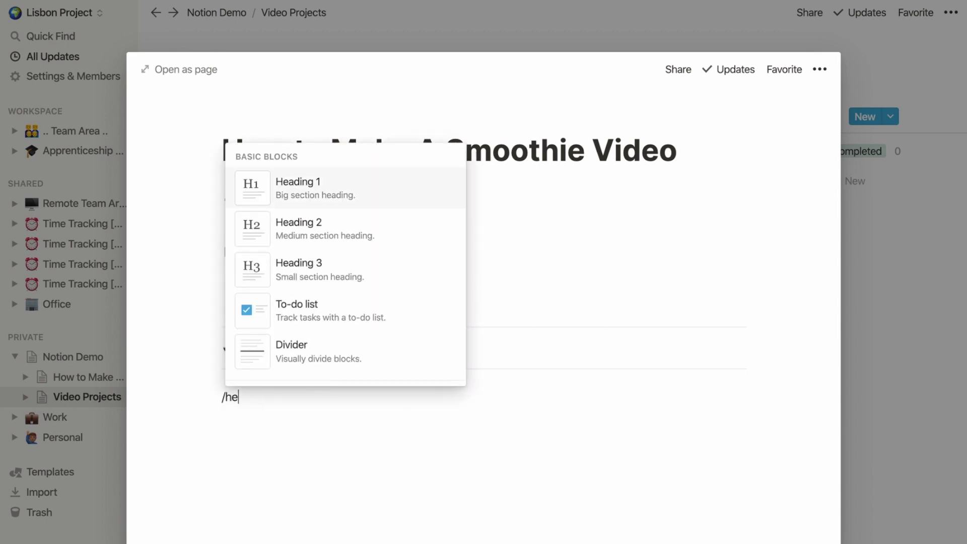
{"action": "key", "text": "Return"}
{"action": "type", "text": "To Do List"}
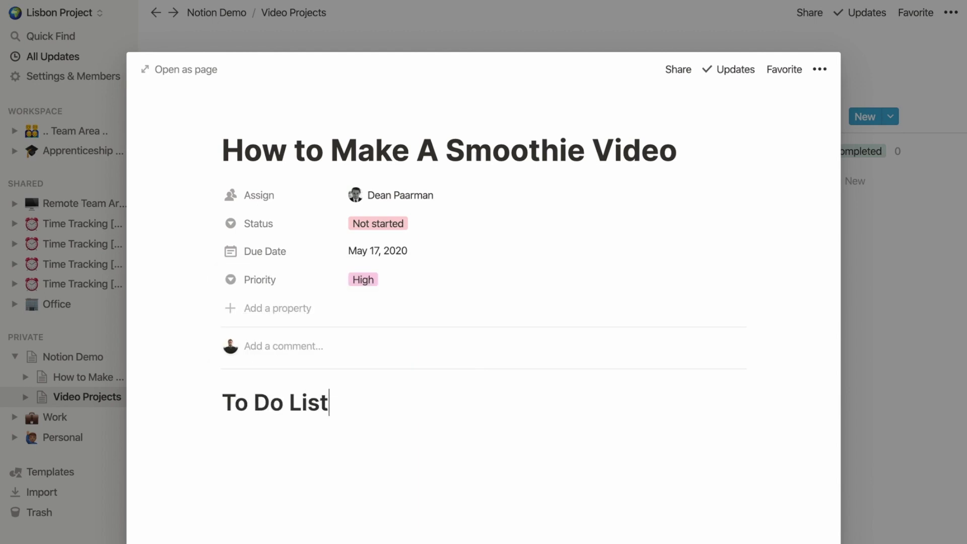
Step: Add to-do items under the heading: Buy Ingredients, Make smoothie, Film video, Edit video, Submit draft 1 for review
{"action": "key", "text": "Return"}
{"action": "type", "text": "/to"}
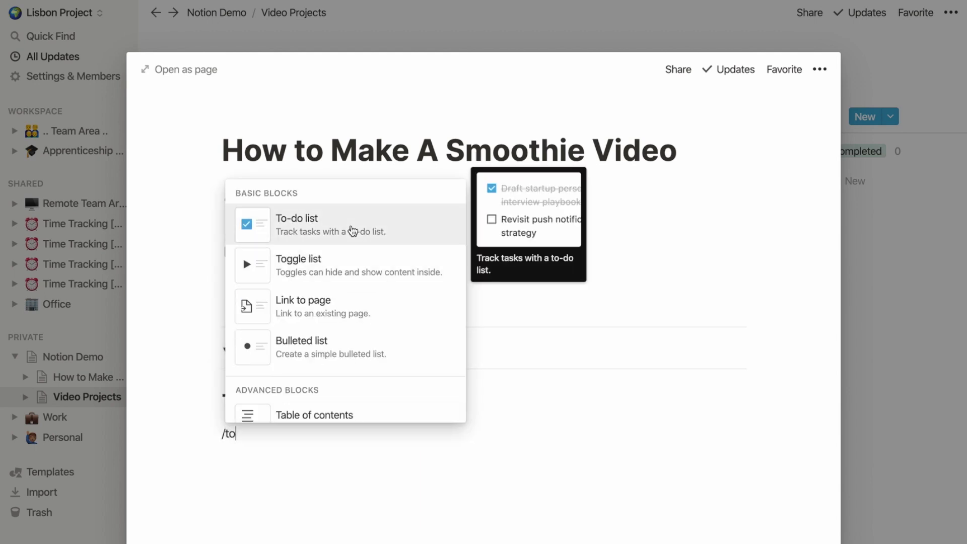
{"action": "key", "text": "Return"}
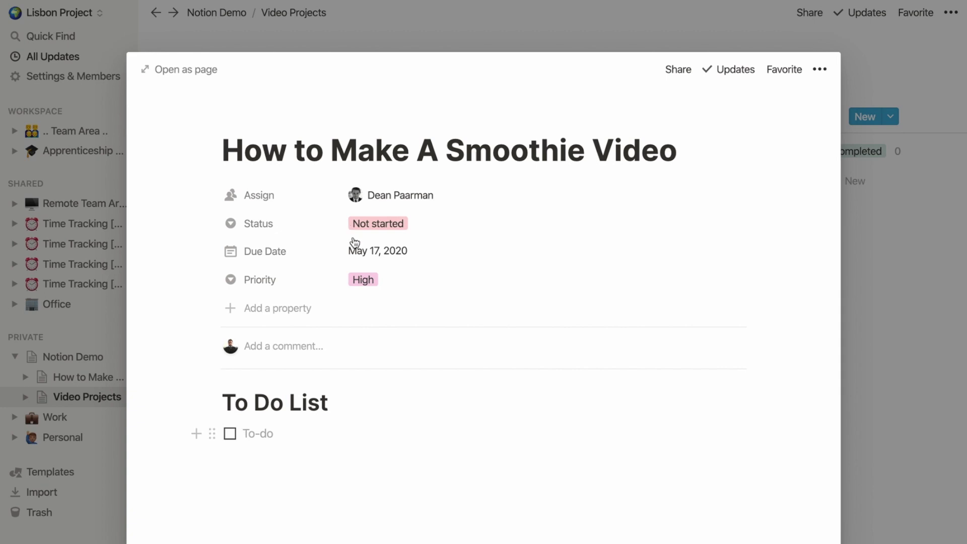
{"action": "type", "text": "Buy Ingredients"}
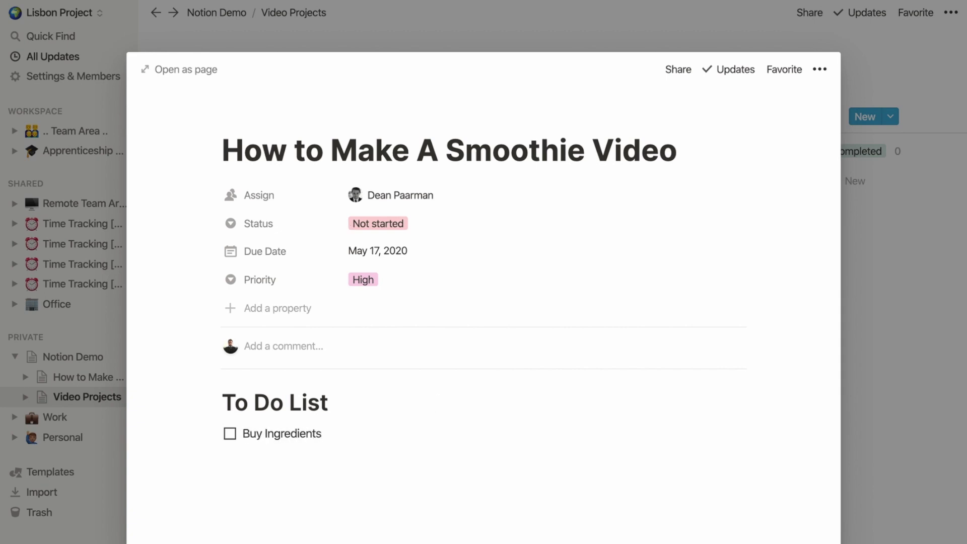
{"action": "type", "text": "Make smoothie Film video Edit video Submit draft 1 for review"}
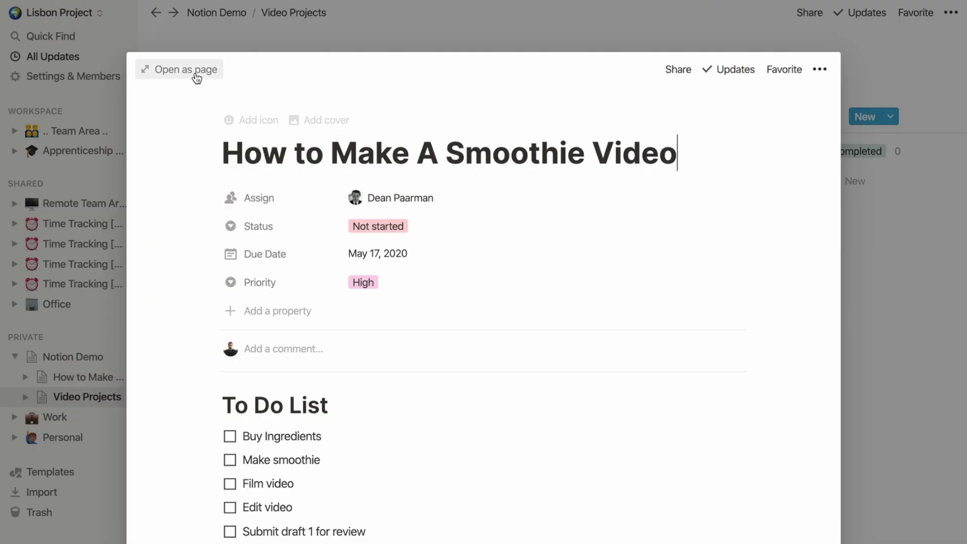
Step: Open the card as a full page and move the kale pineapple smoothie page into it below the to-do list
{"action": "left_click", "coordinate": [195, 71]}
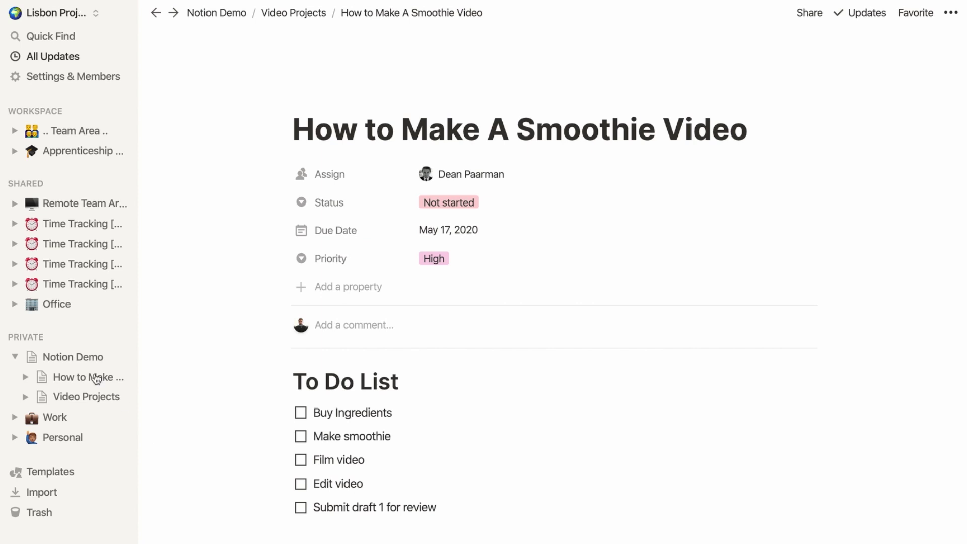
{"action": "left_click", "coordinate": [75, 379]}
{"action": "left_click_drag", "start_coordinate": [75, 379], "coordinate": [307, 539]}
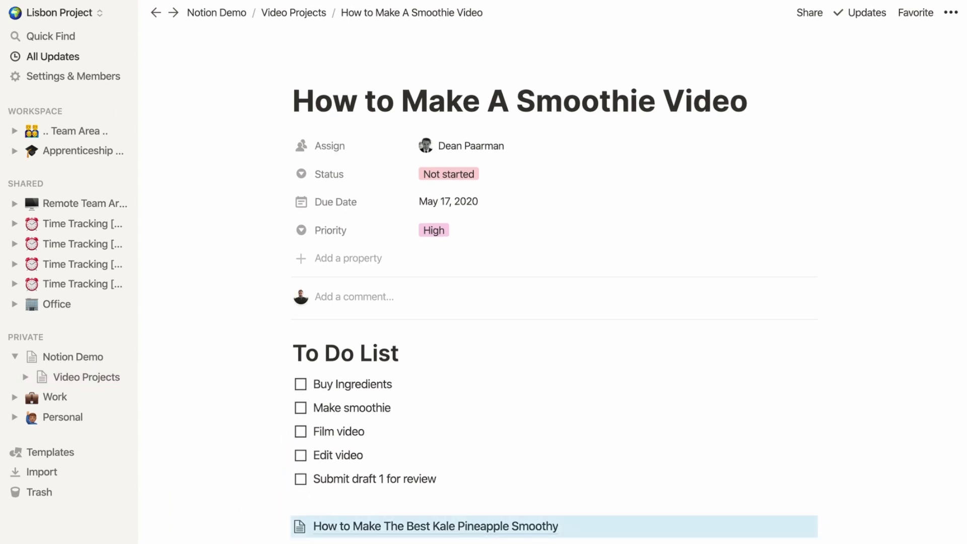
Step: Insert a "Research Notes" heading between the to-do list and the moved smoothie page
{"action": "left_click", "coordinate": [391, 502]}
{"action": "key", "text": "Return"}
{"action": "type", "text": "/h"}
{"action": "key", "text": "Return"}
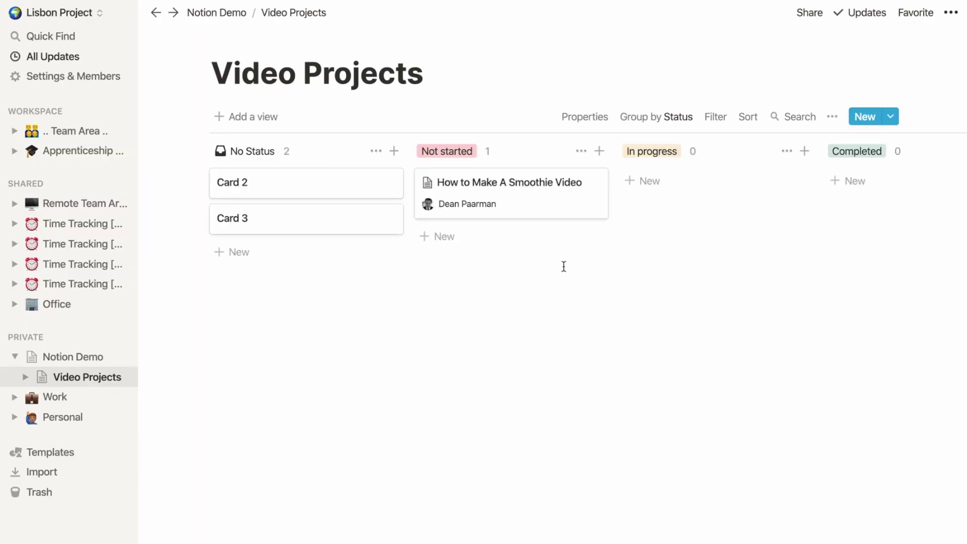
Step: Move the smoothie video card to In progress on the board and check off Buy Ingredients and Make smoothie inside it
{"action": "left_click_drag", "start_coordinate": [518, 198], "coordinate": [691, 193]}
{"action": "left_click", "coordinate": [730, 200]}
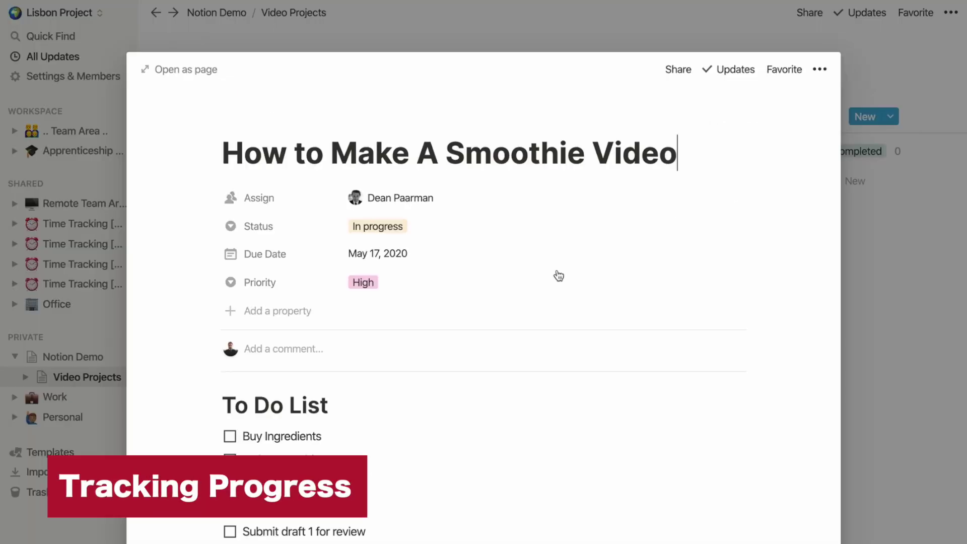
{"action": "left_click", "coordinate": [232, 439]}
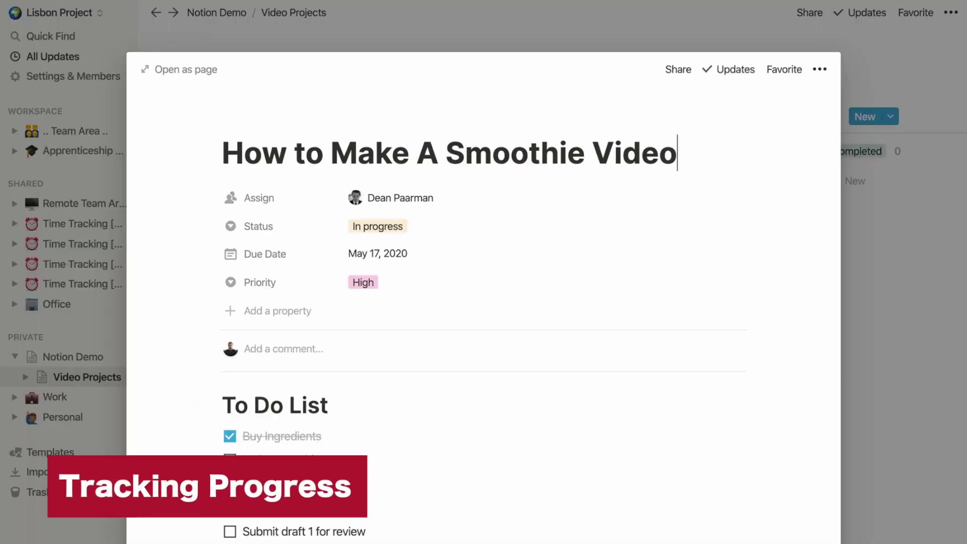
{"action": "left_click", "coordinate": [230, 459]}
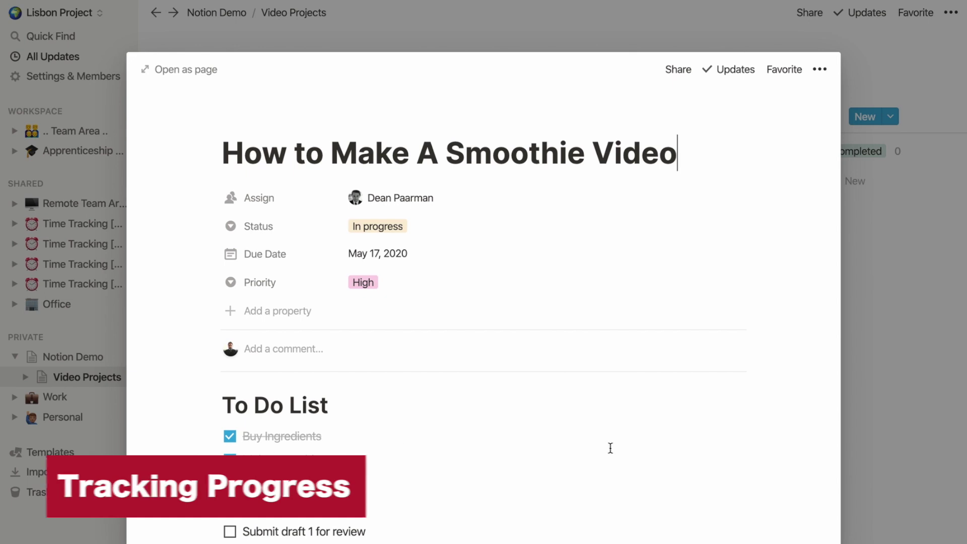
{"action": "left_click", "coordinate": [874, 439]}
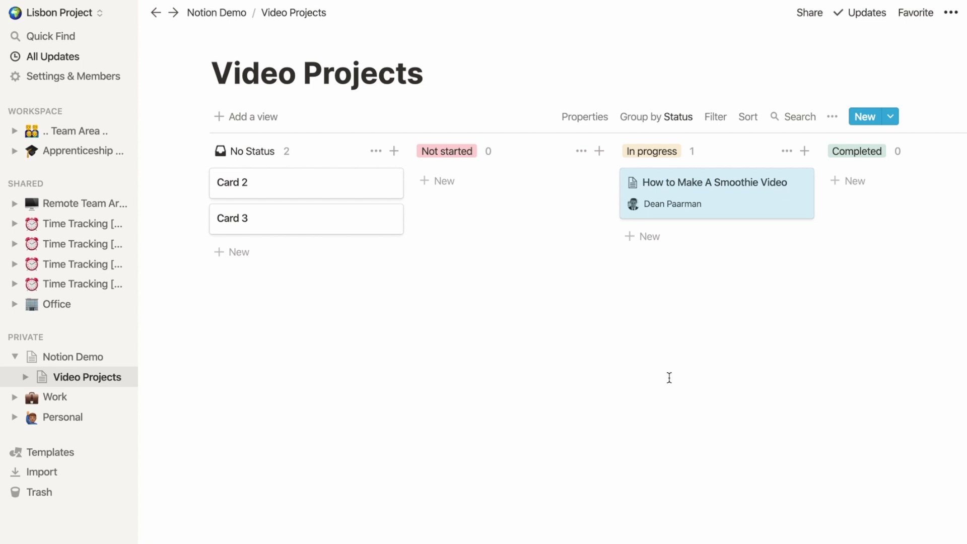
Step: Review the smoothie video card's checked to-dos, close it and move the card to the Completed column
{"action": "left_click", "coordinate": [729, 204]}
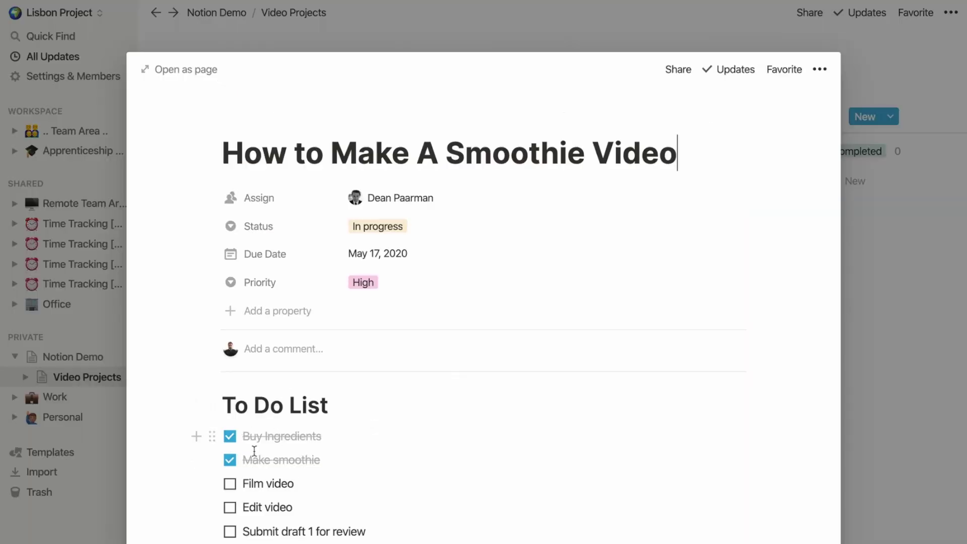
{"action": "left_click", "coordinate": [884, 380]}
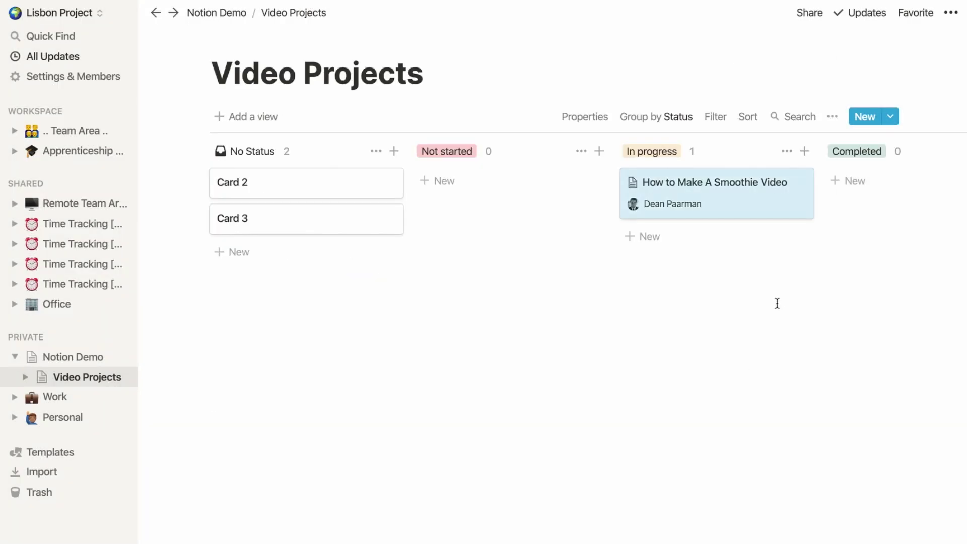
{"action": "left_click_drag", "start_coordinate": [729, 208], "coordinate": [865, 191]}
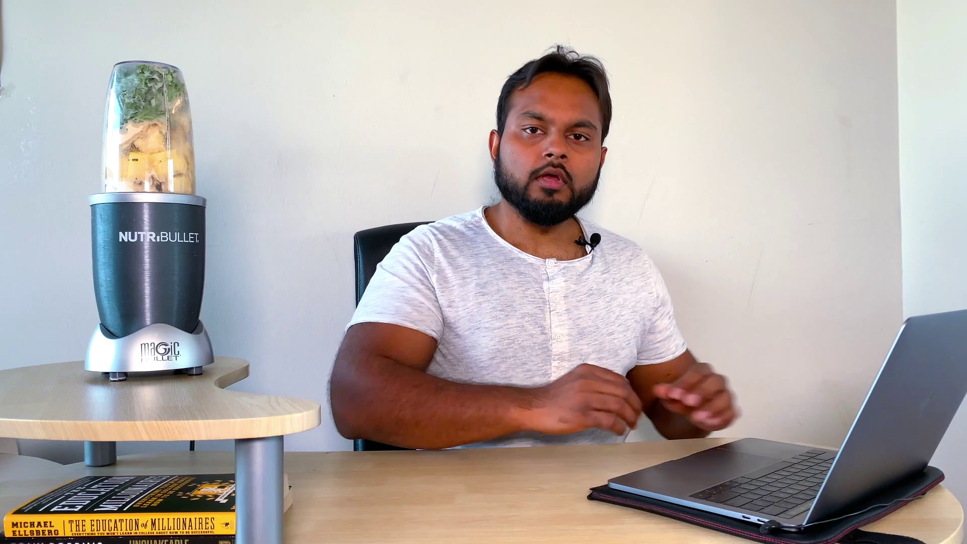
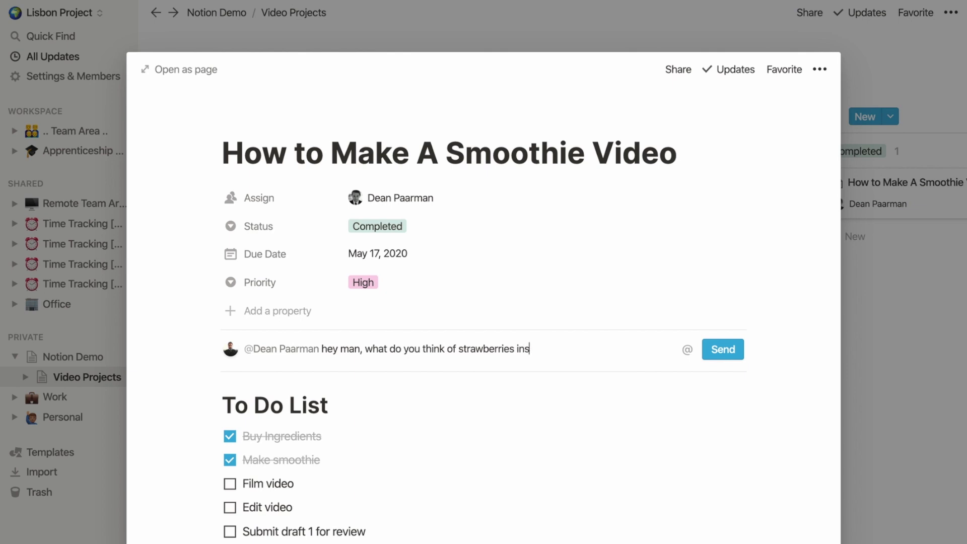
Step: Finish the card comment asking the assignee about strawberries "instead of bananas?" and post it
{"action": "key", "text": "BackSpace"}
{"action": "key", "text": "BackSpace"}
{"action": "key", "text": "BackSpace"}
{"action": "key", "text": "BackSpace"}
{"action": "type", "text": "bananas?"}
{"action": "key", "text": "Return"}
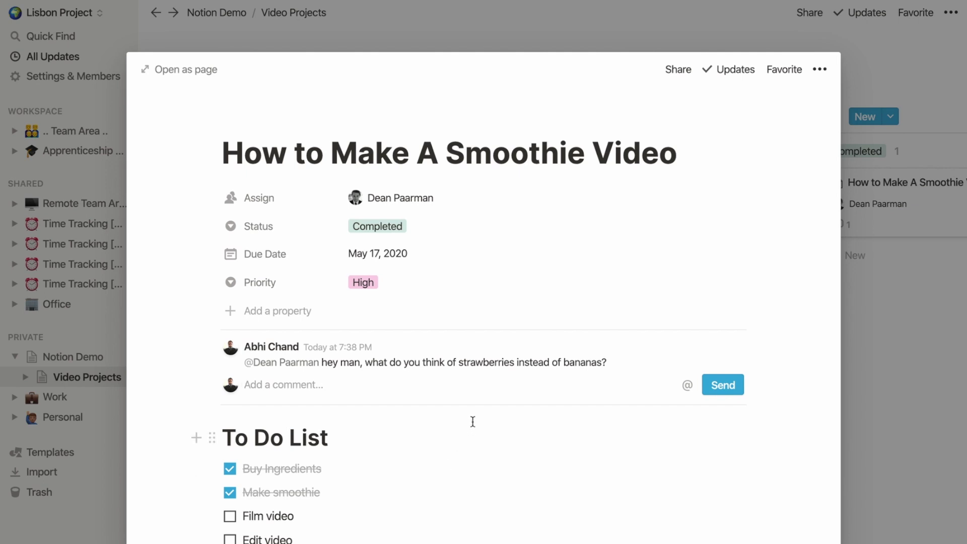
Step: Comment on the Film video to-do, mentioning the assignee with "do you need new SD cards?", and resolve that comment thread
{"action": "scroll", "coordinate": [472, 421], "scroll_direction": "down", "scroll_amount": 2}
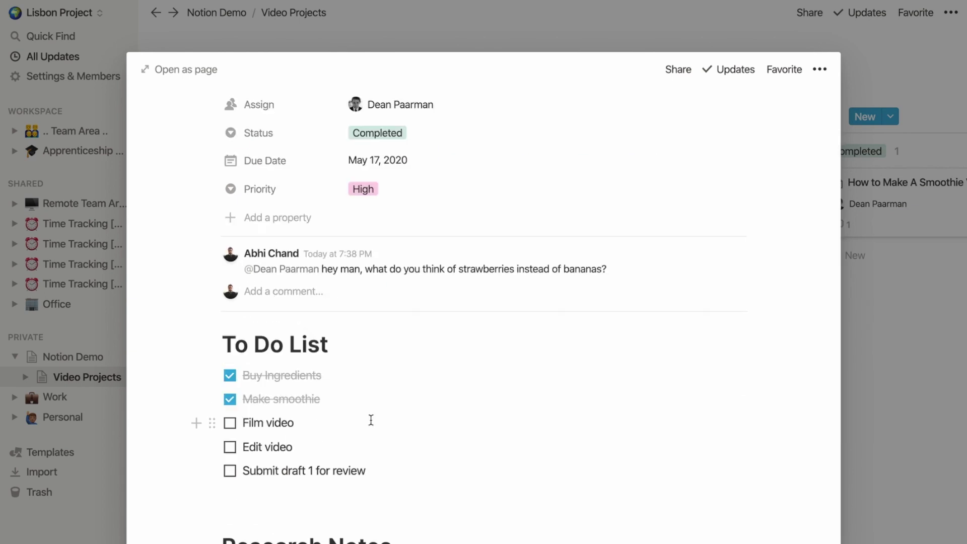
{"action": "left_click_drag", "start_coordinate": [300, 422], "coordinate": [241, 422]}
{"action": "left_click", "coordinate": [309, 396]}
{"action": "type", "text": "@Dean"}
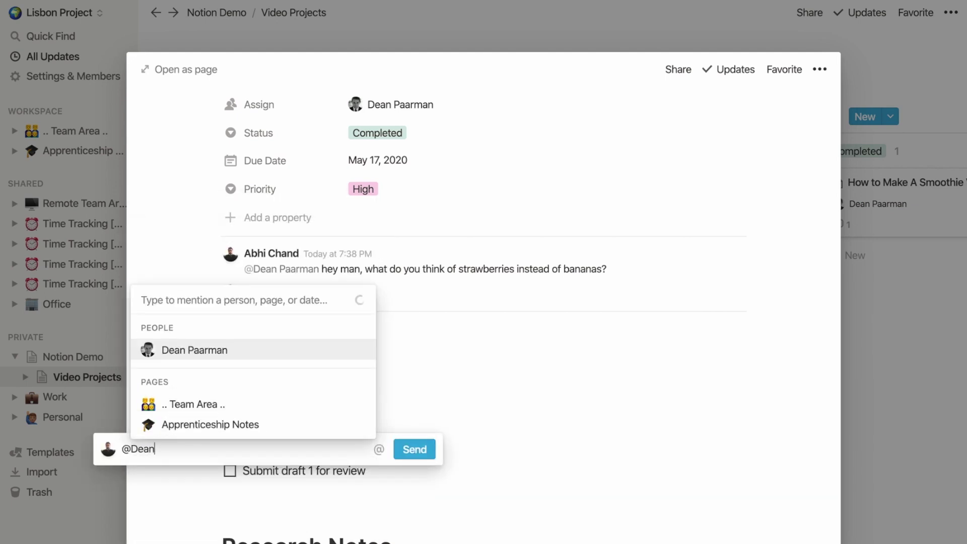
{"action": "key", "text": "Return"}
{"action": "type", "text": "do you need new SD cards?"}
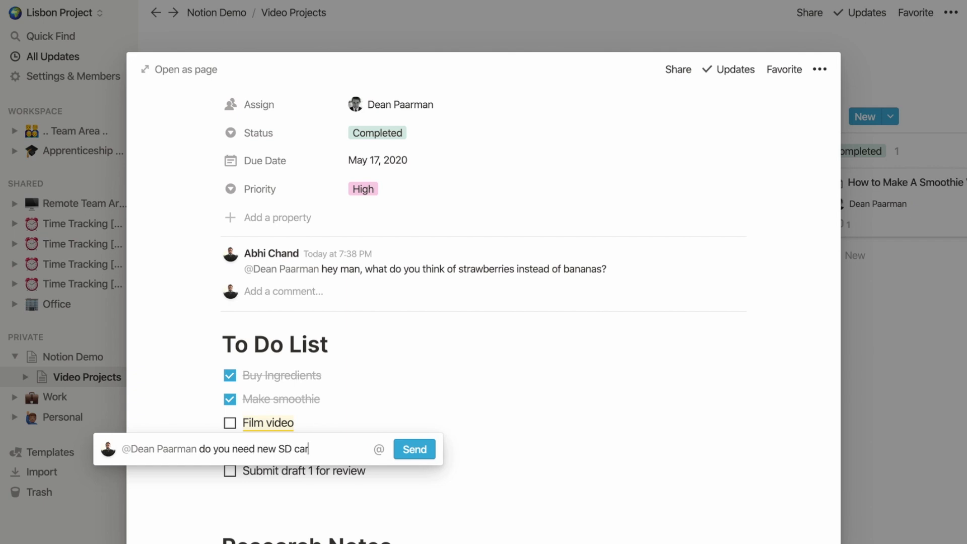
{"action": "left_click", "coordinate": [419, 453]}
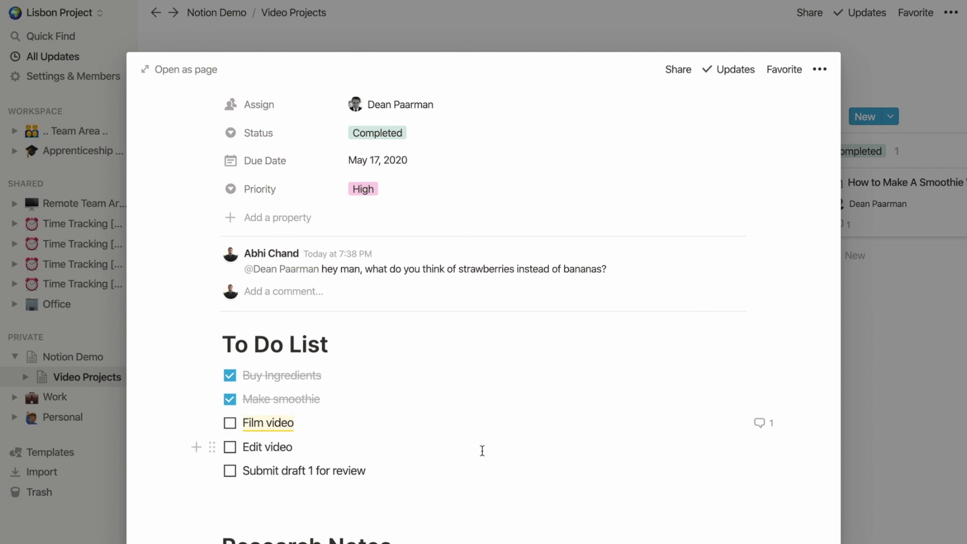
{"action": "left_click", "coordinate": [269, 423]}
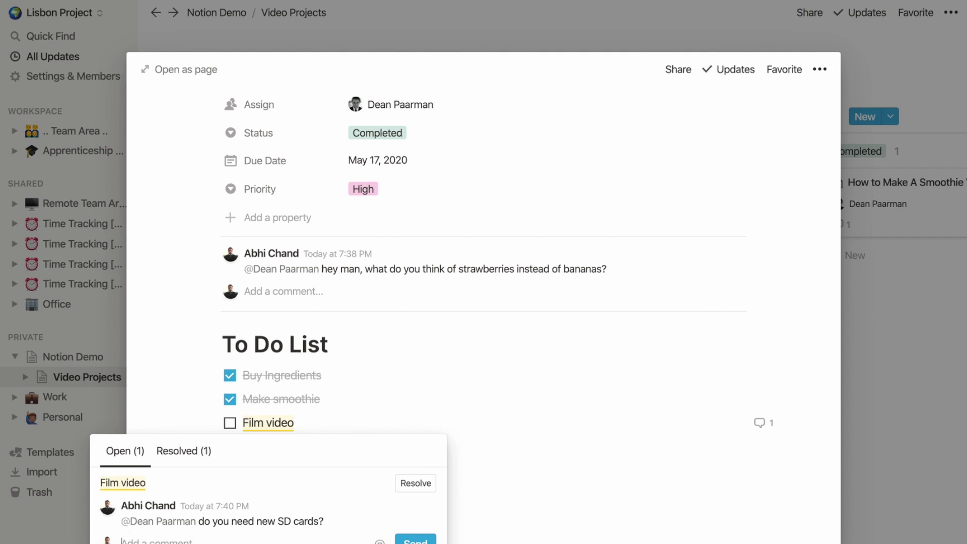
{"action": "left_click", "coordinate": [416, 483]}
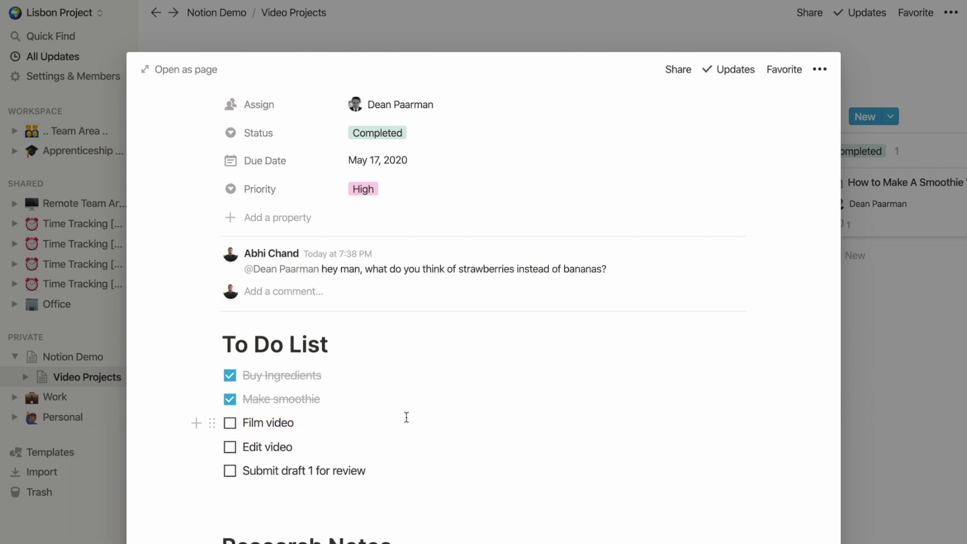